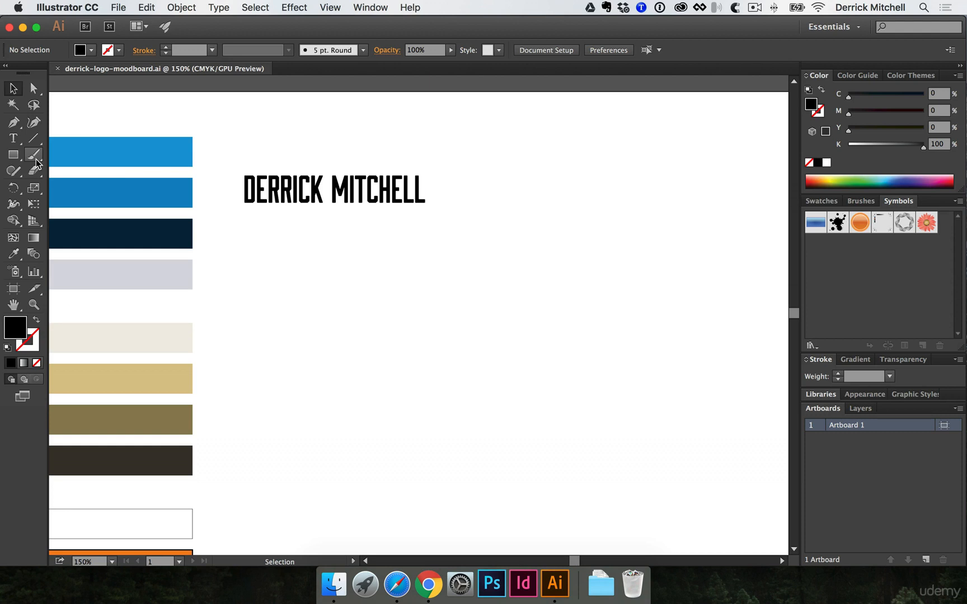
- Draw a closed, solid black, downward-pointing triangle beneath the wordmark with the Pen tool
left_click(14, 124)
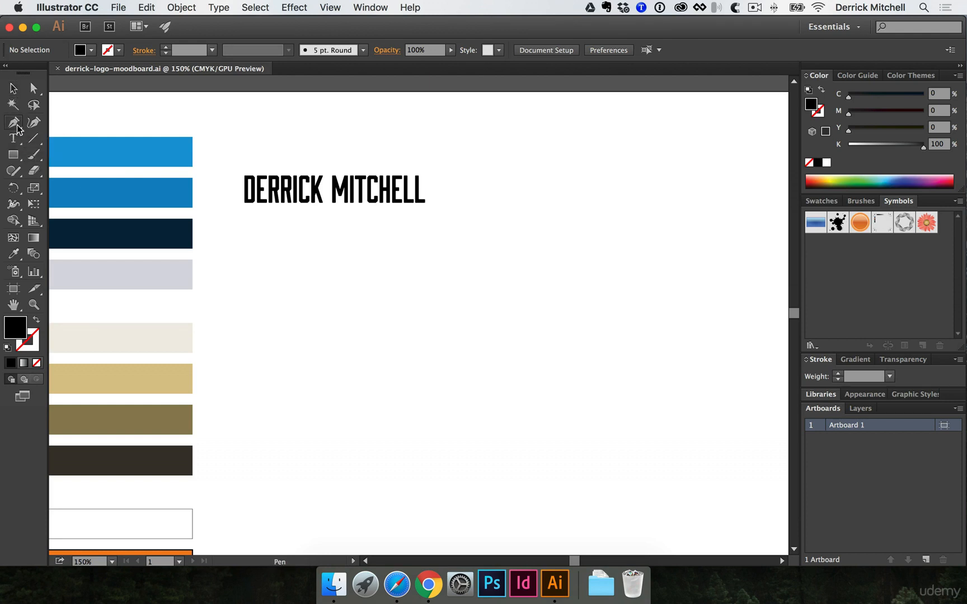
left_click(17, 125)
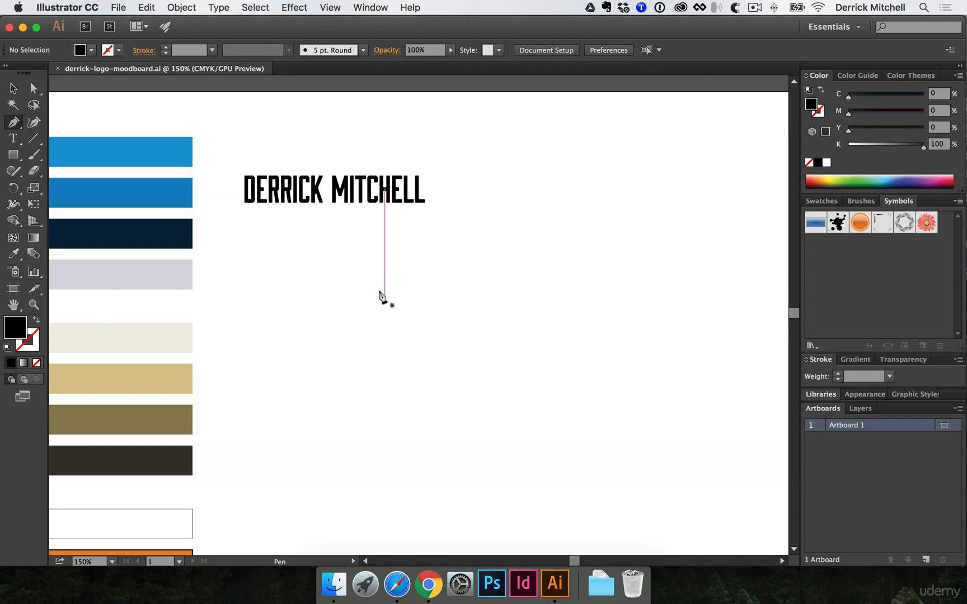
left_click(240, 259)
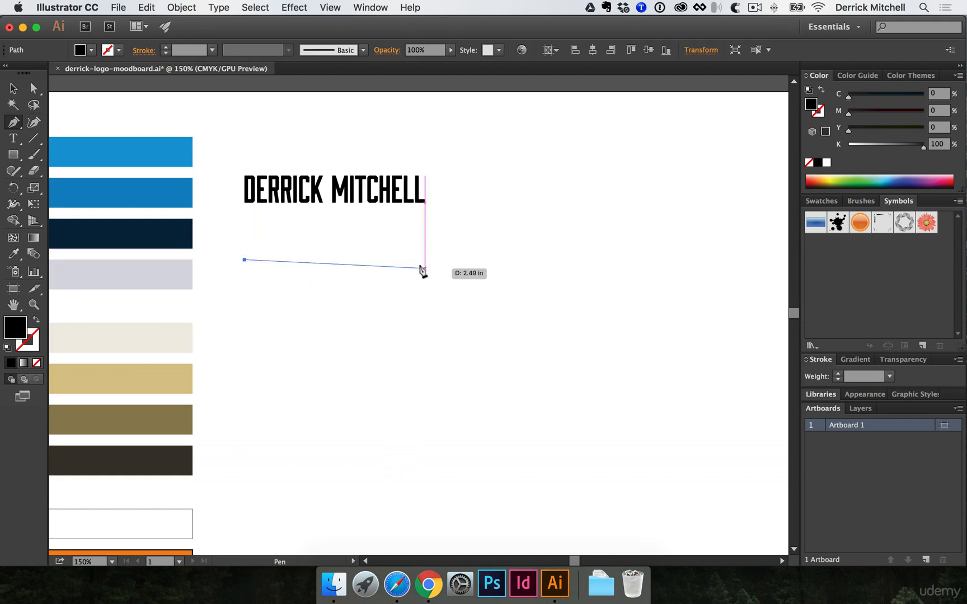
left_click(423, 259)
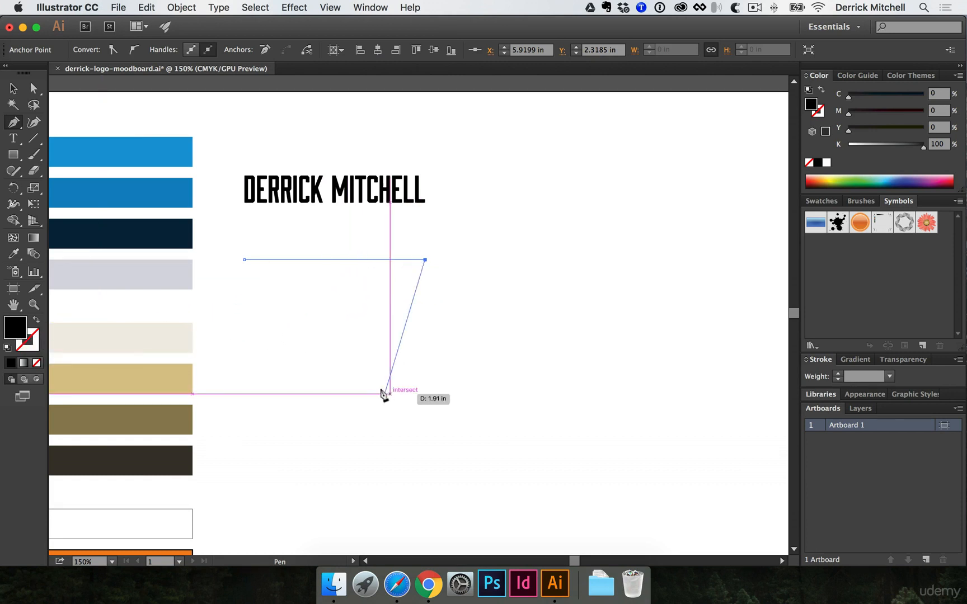
left_click(311, 376)
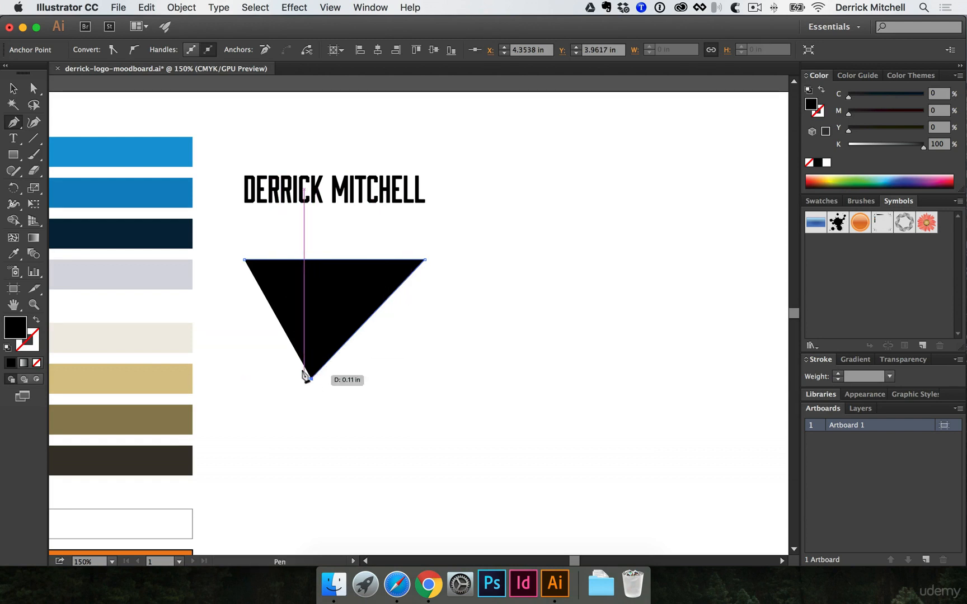
left_click(242, 259)
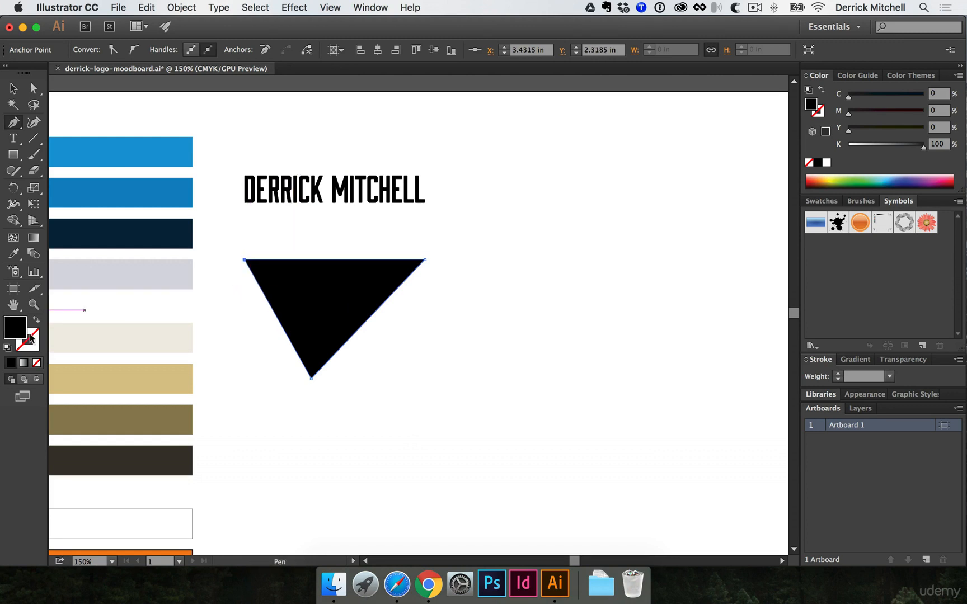
- Make the triangle a black outline and draw an angular six-corner zigzag polygon to its right
key("shift+x")
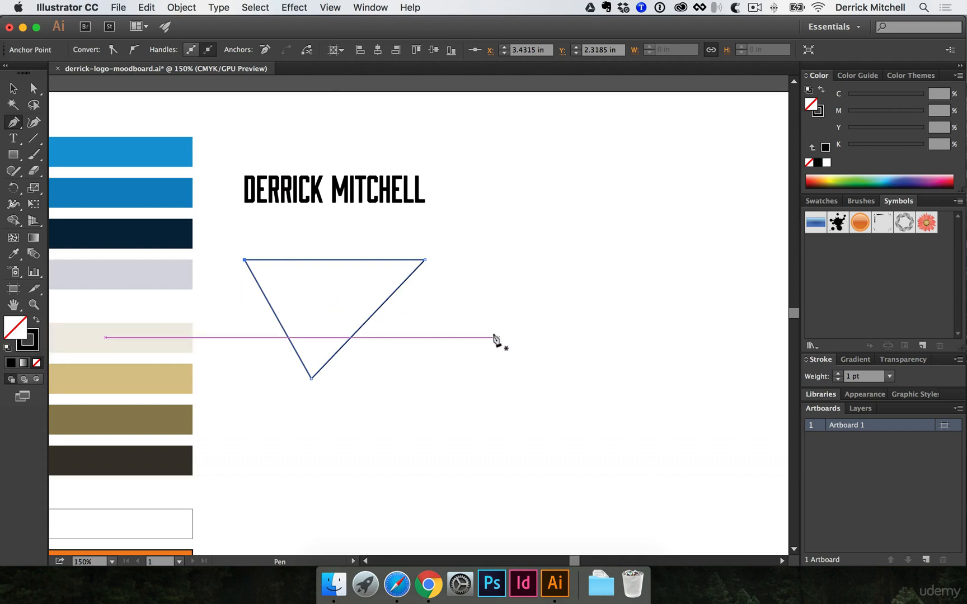
left_click(483, 316, "super")
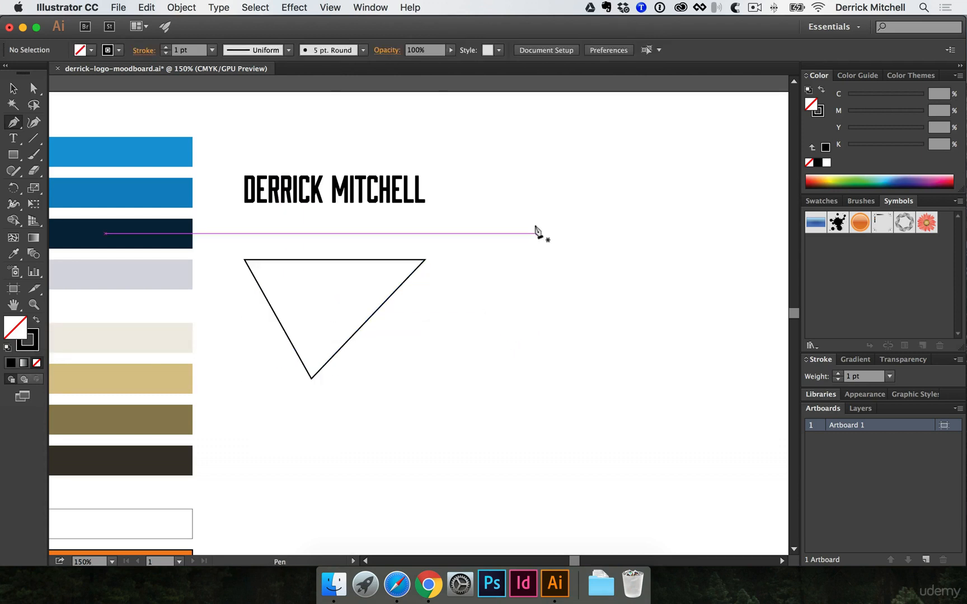
left_click(481, 263)
left_click(659, 259)
left_click(619, 346)
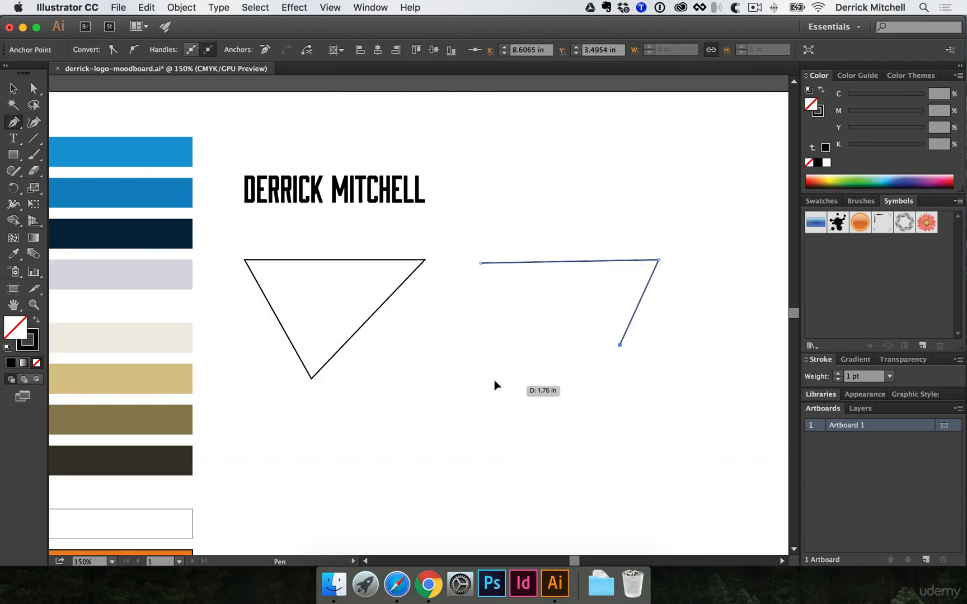
left_click(500, 385)
left_click(533, 310)
left_click(454, 309)
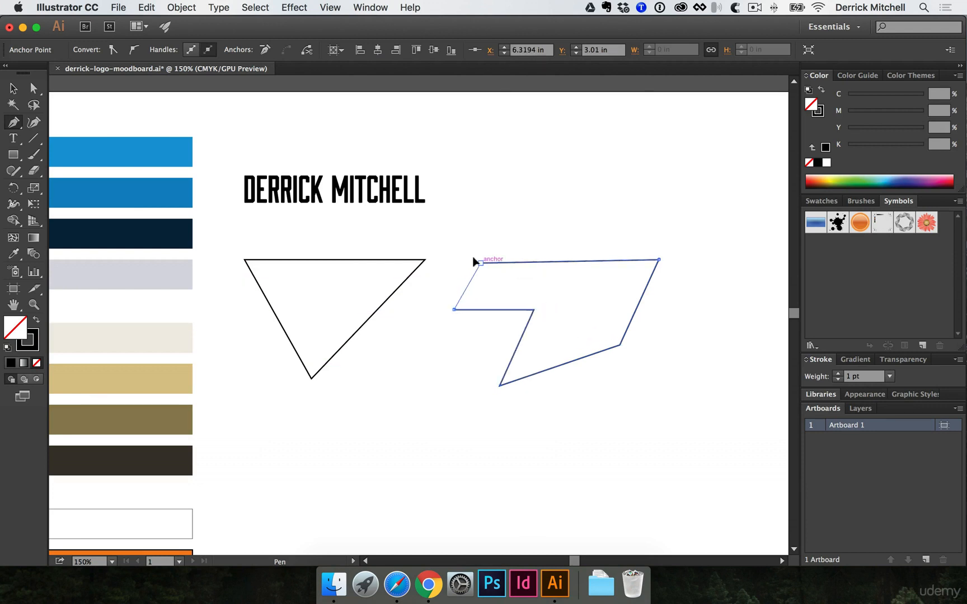
left_click(481, 263)
- Draw a smaller six-corner irregular shape between the others, then start a new path below
left_click(397, 352)
left_click(462, 357)
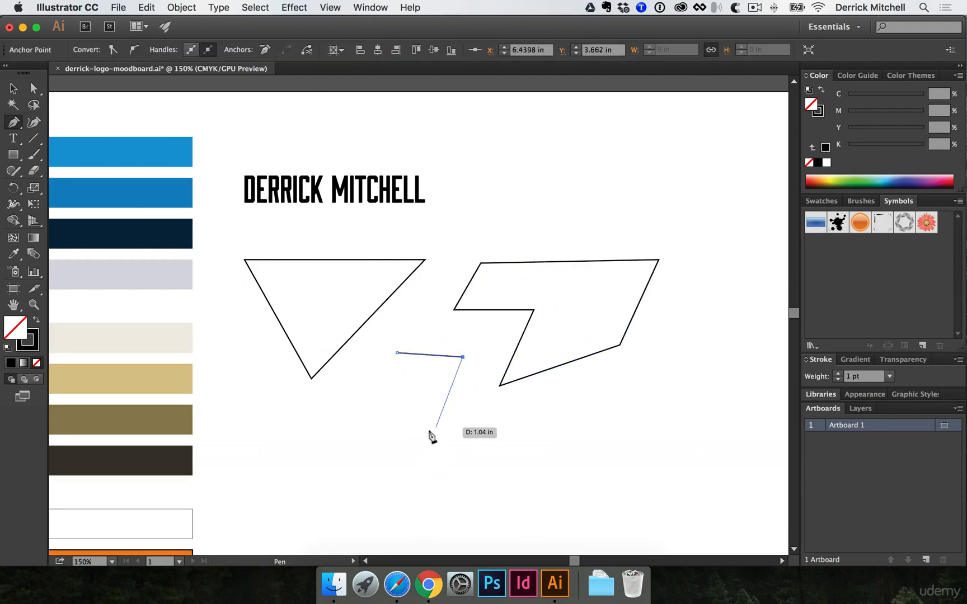
left_click(434, 435)
left_click(367, 446)
left_click(361, 404)
left_click(403, 385)
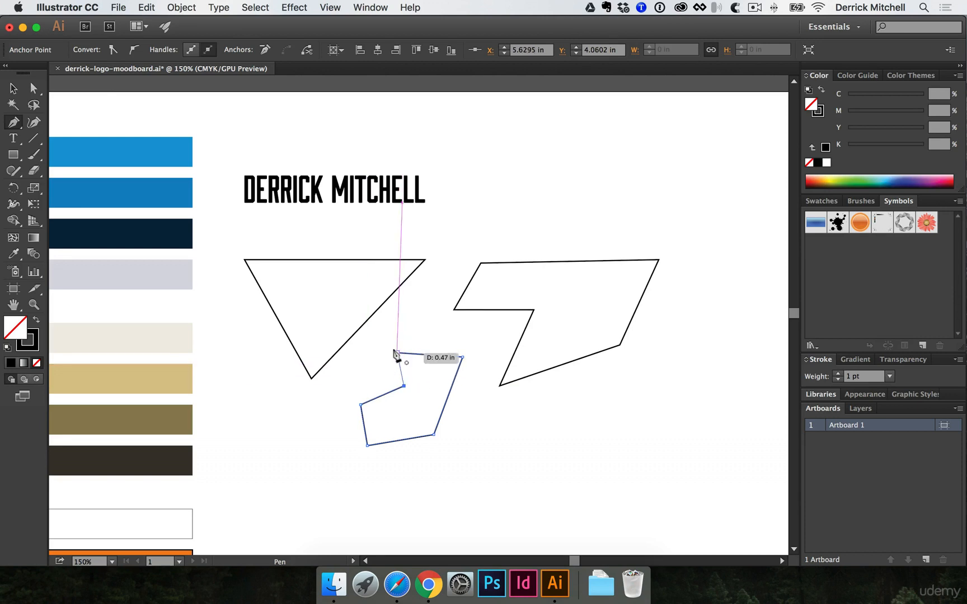
left_click(397, 353)
scroll(354, 416, "down", 5)
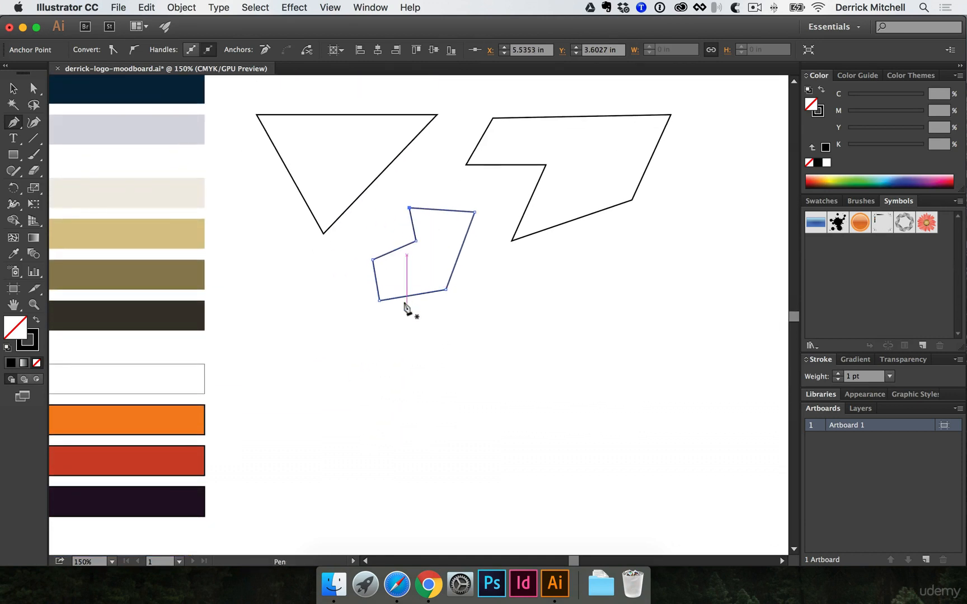
left_click(272, 346)
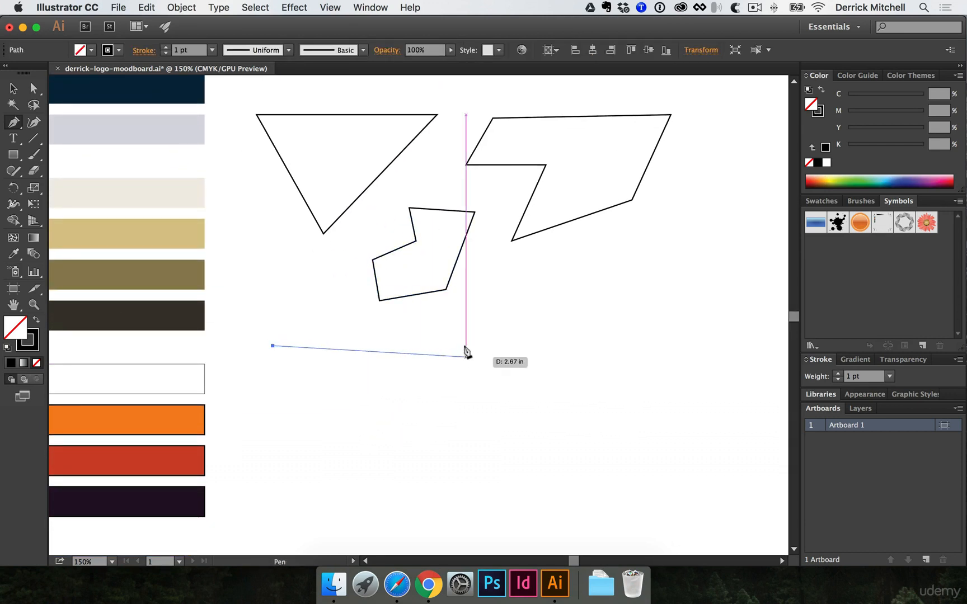
- Drag out curved anchors to form a smooth hook-shaped open line below the shapes
left_click_drag(472, 345, 529, 395)
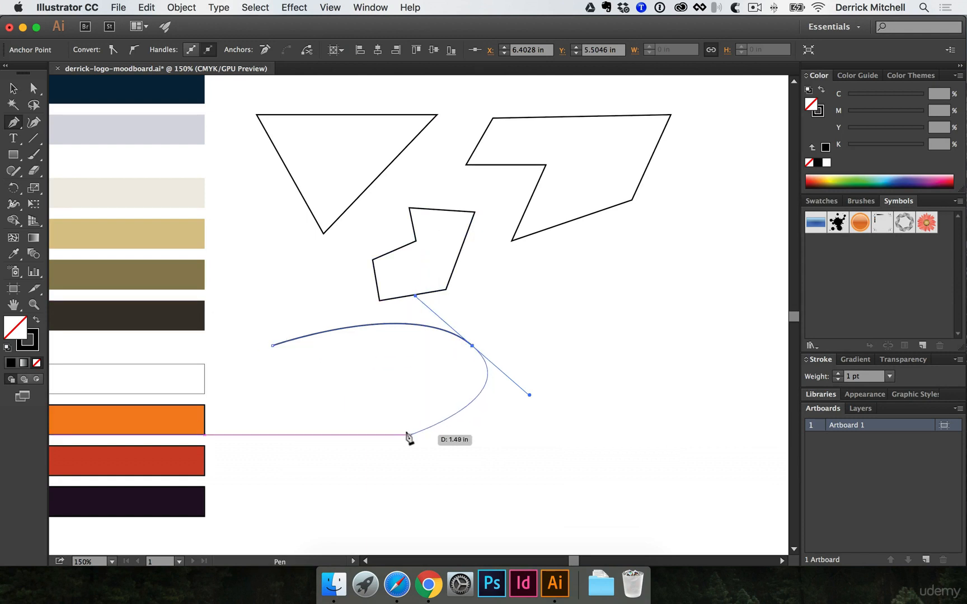
left_click_drag(411, 435, 362, 418)
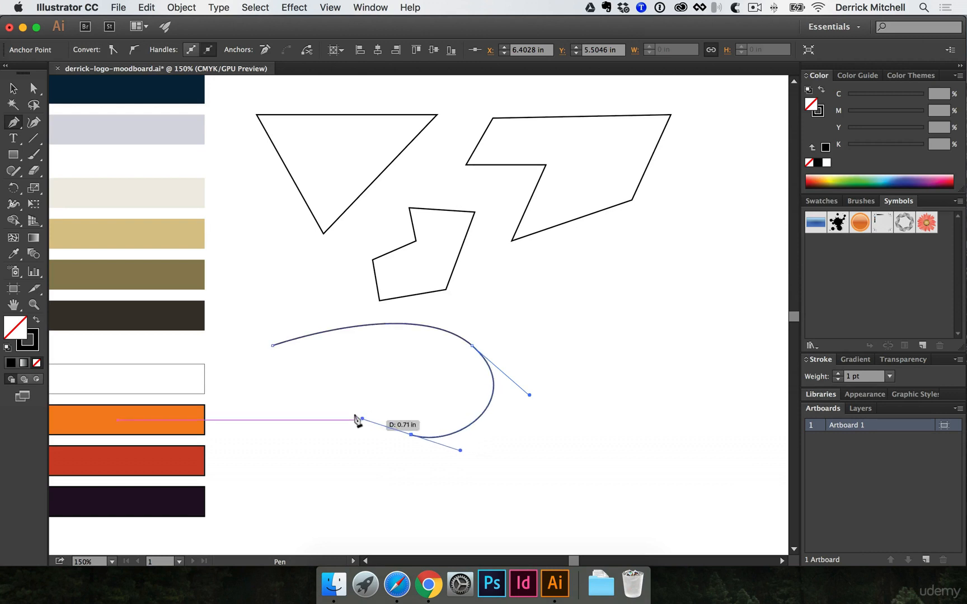
left_click_drag(291, 438, 282, 491)
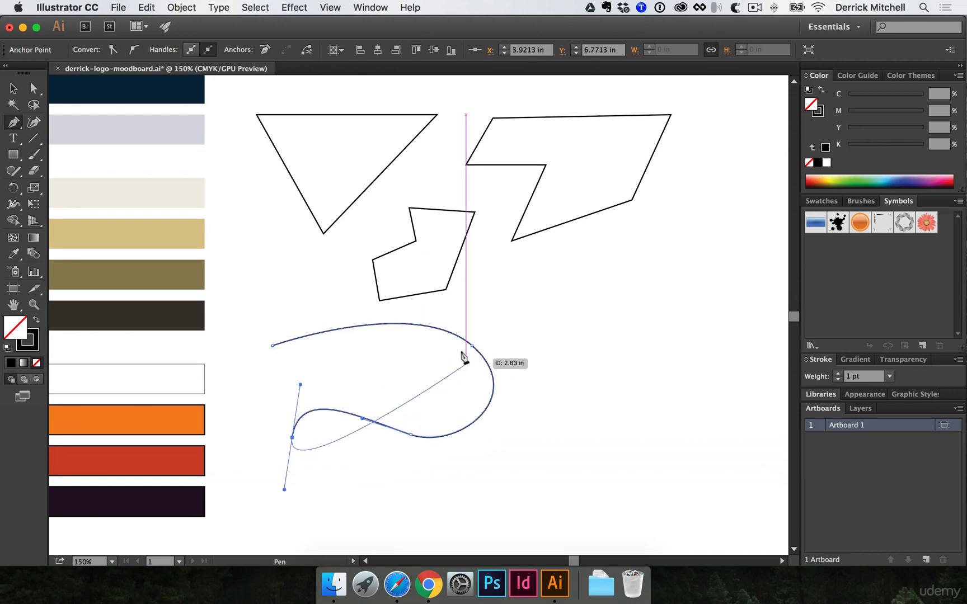
left_click(466, 339, "super")
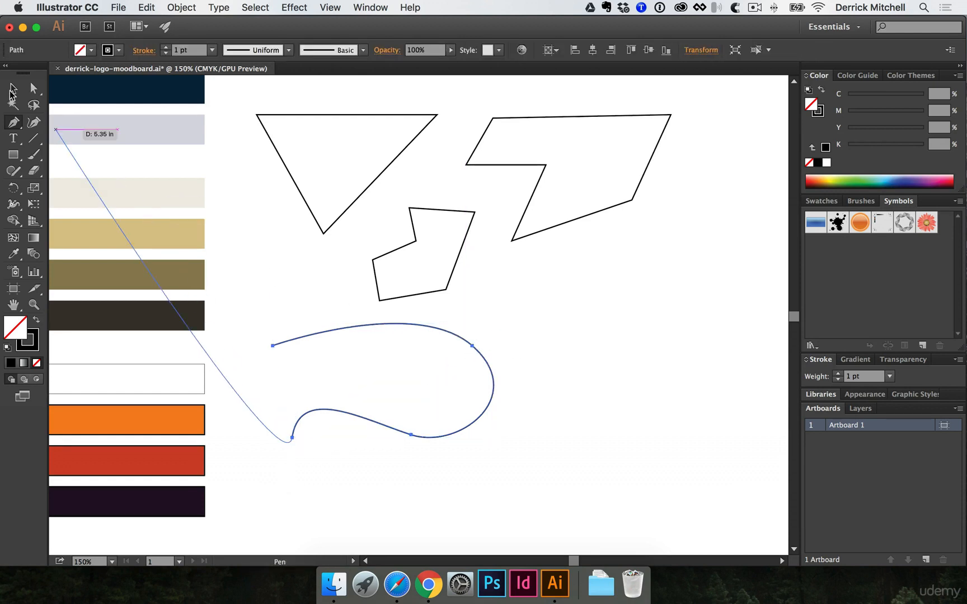
- Reshape the curve's bend by dragging its anchor handles with Direct Selection
left_click(33, 89)
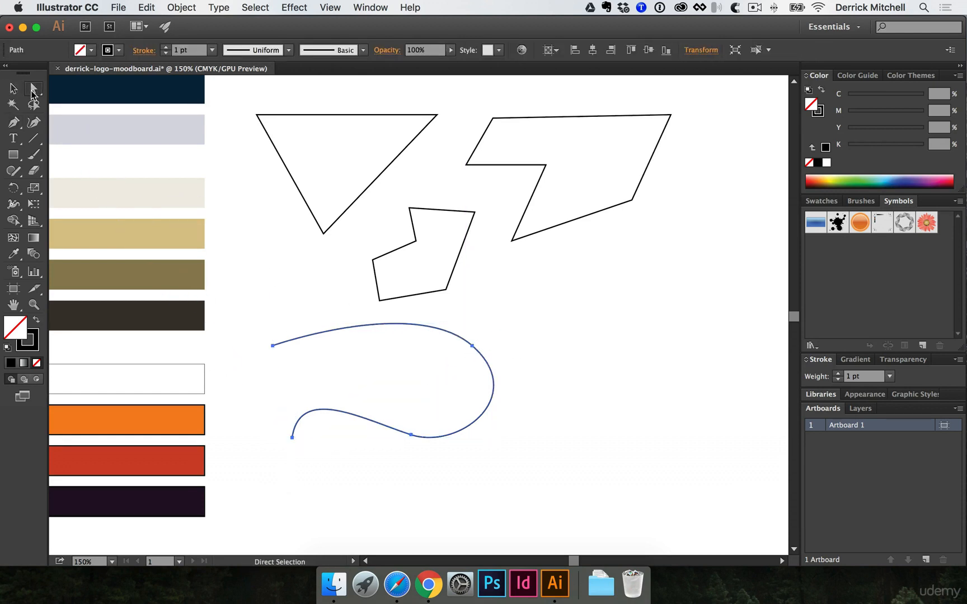
left_click(468, 342)
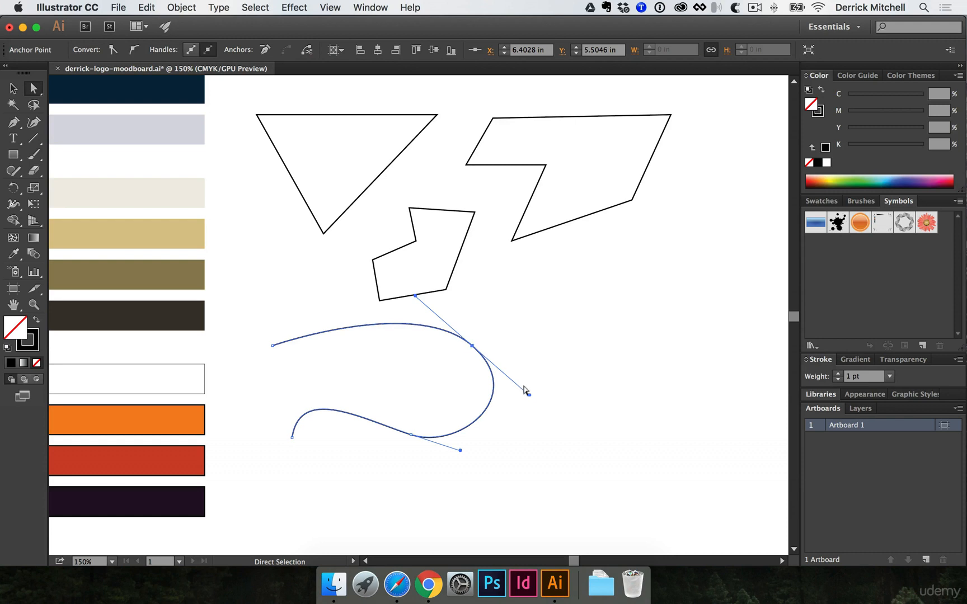
left_click_drag(526, 394, 519, 404)
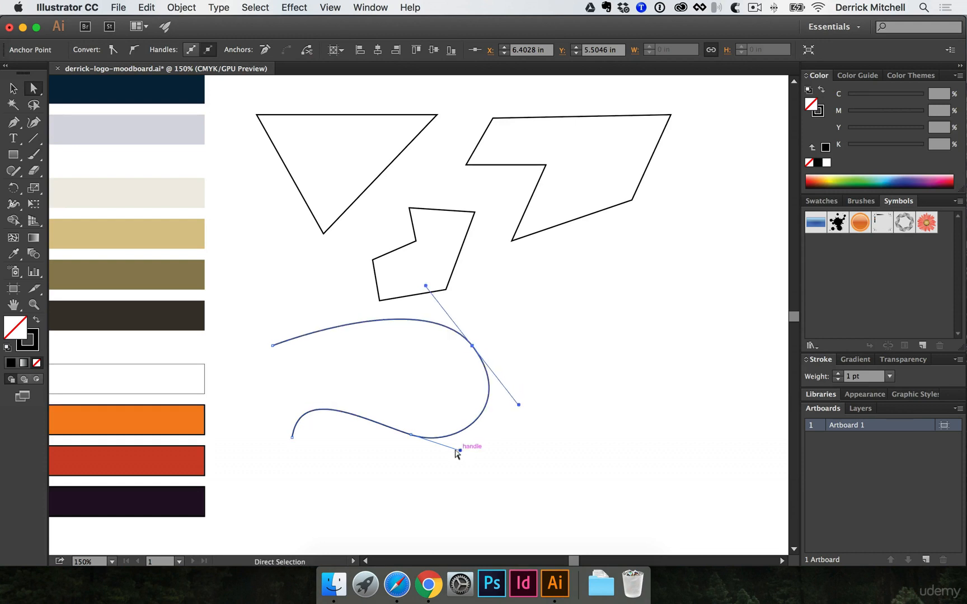
left_click_drag(455, 449, 449, 449)
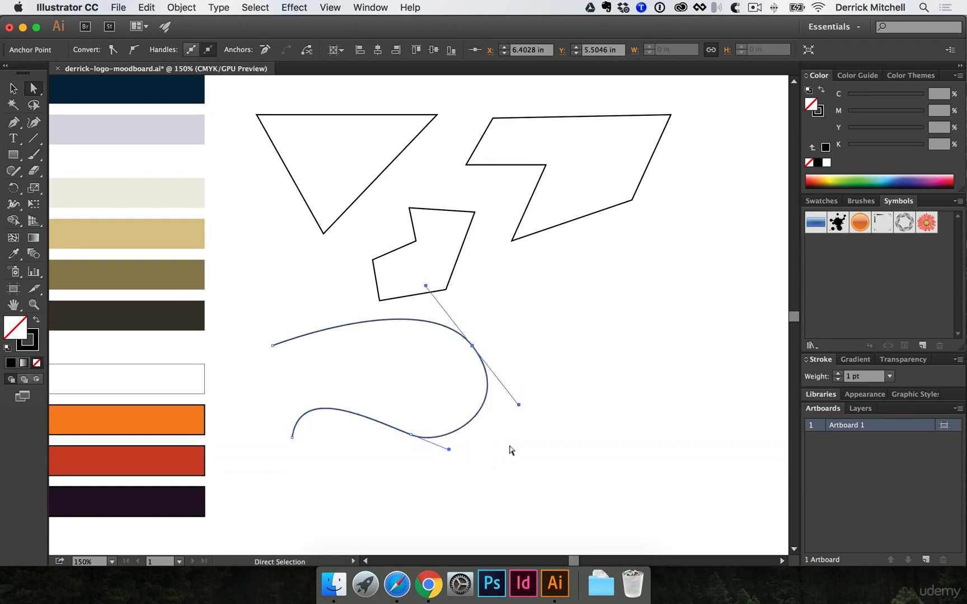
left_click(518, 373)
key("space")
left_click_drag(523, 378, 454, 382)
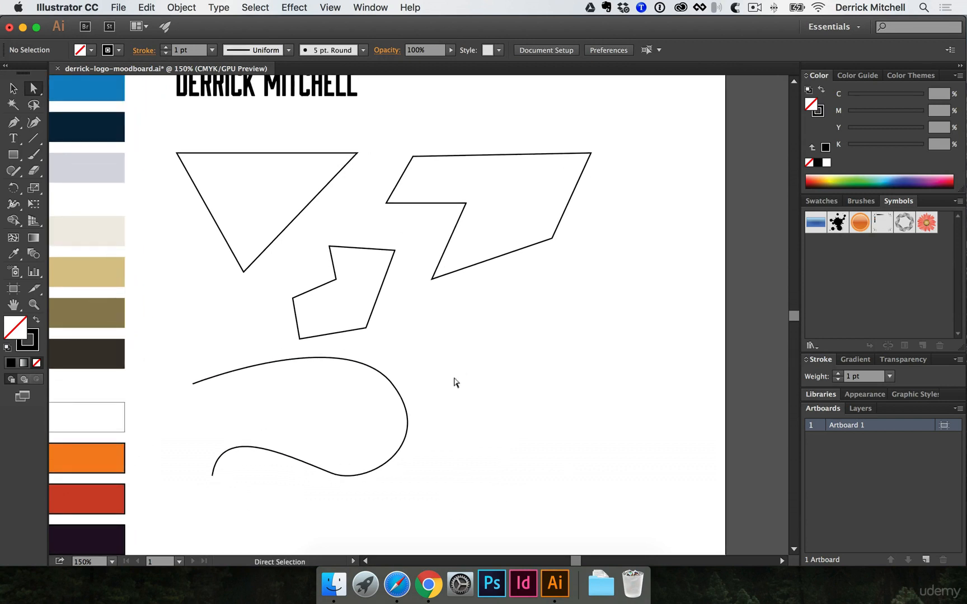
- Draw a closed curvy blob shape to the right of the hook with the Pen tool
key("p")
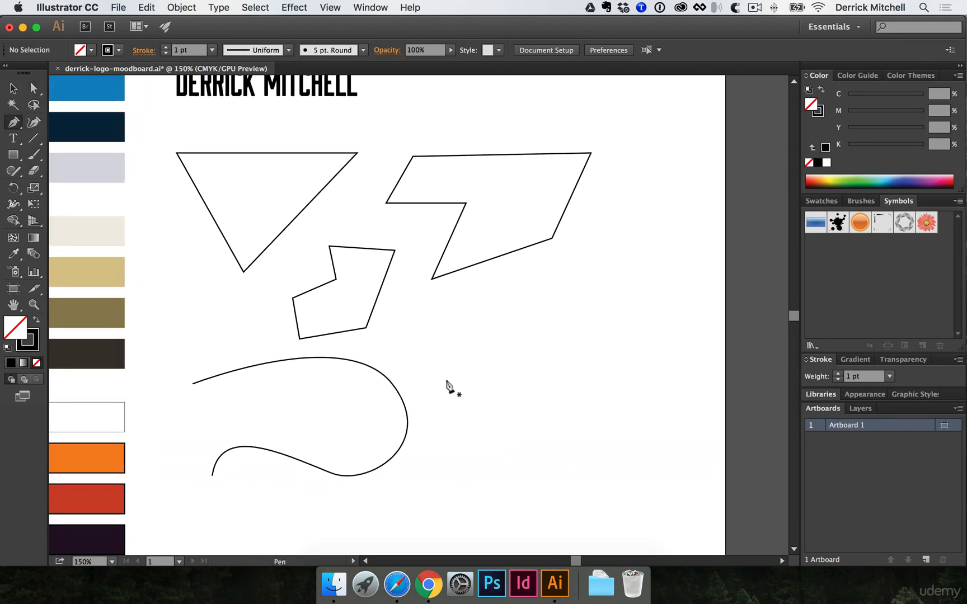
left_click_drag(493, 312, 557, 298)
mouse_move(578, 369)
left_mouse_down()
mouse_move(550, 414)
mouse_move(524, 503)
left_mouse_up()
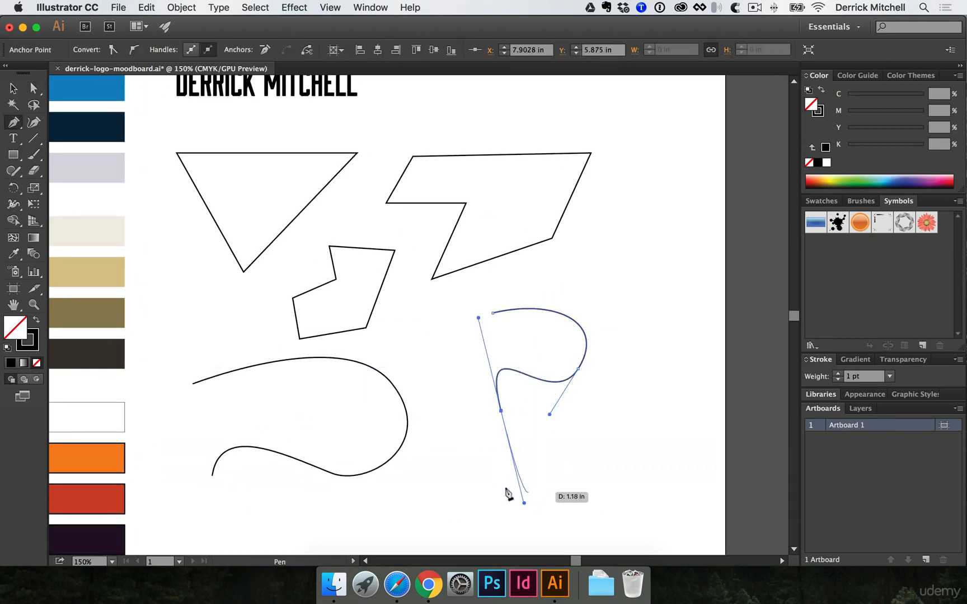
left_click(455, 498)
left_click(421, 382)
left_click(445, 332)
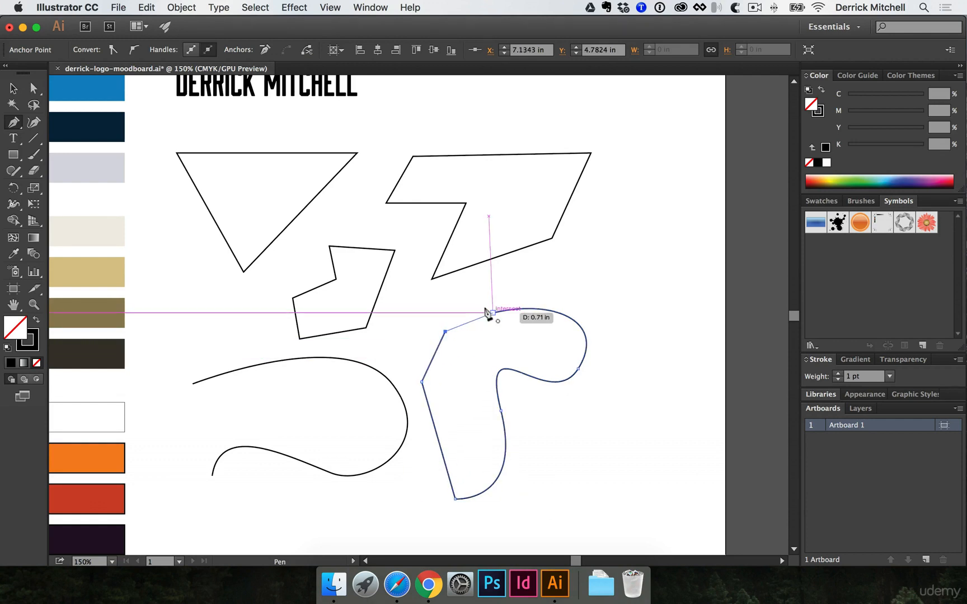
left_click(491, 312)
- Move the blob further right and reflect a copy of it to the left
key("v")
key("a")
left_click(434, 326)
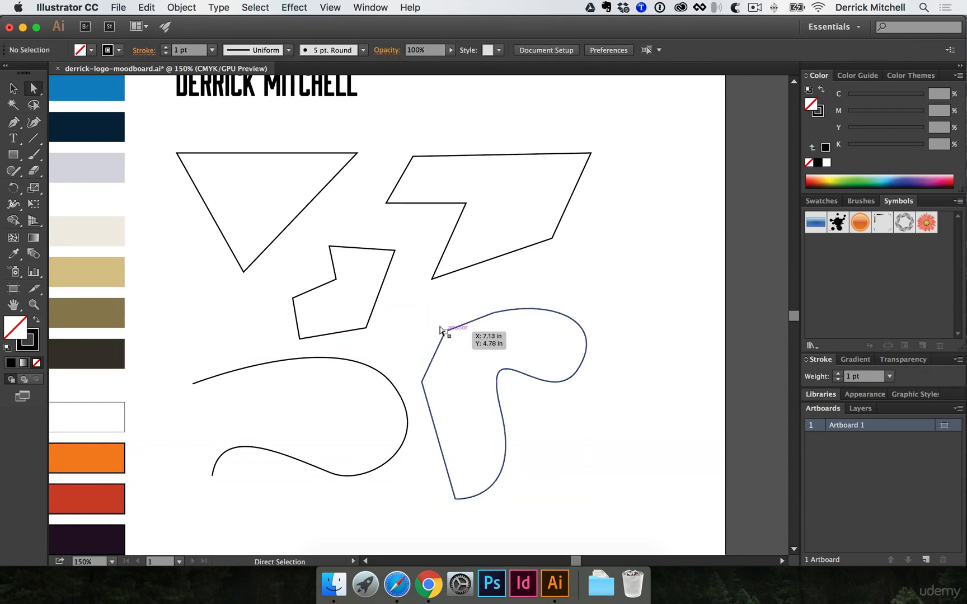
key("v")
left_click_drag(441, 330, 535, 337)
key("super+shift+a")
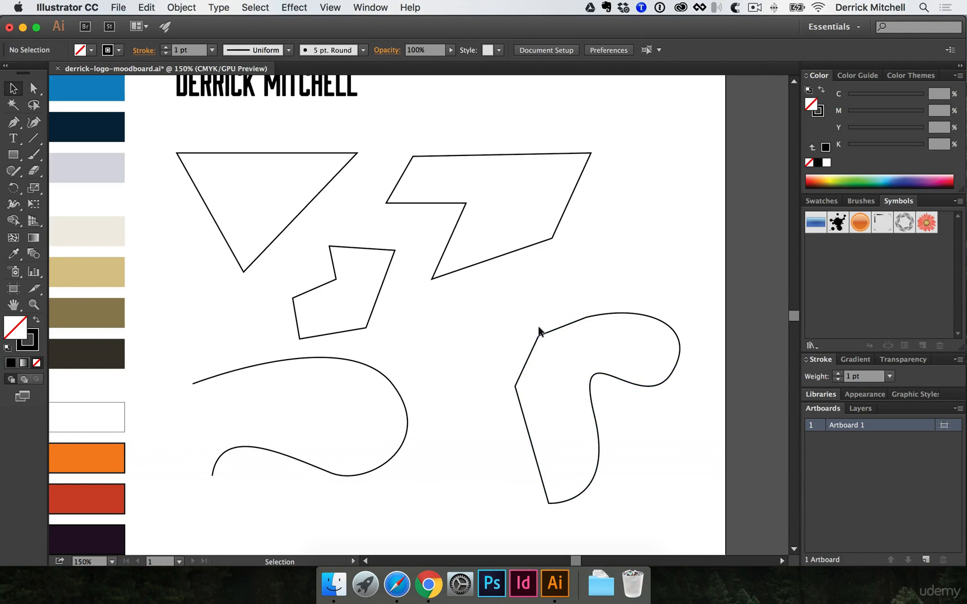
left_click(539, 332)
key("a")
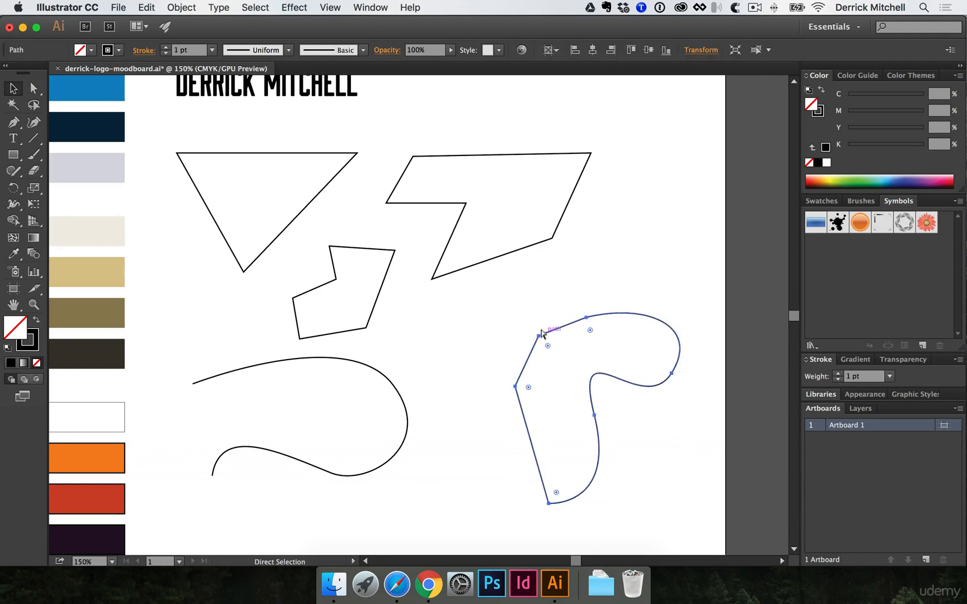
key("v")
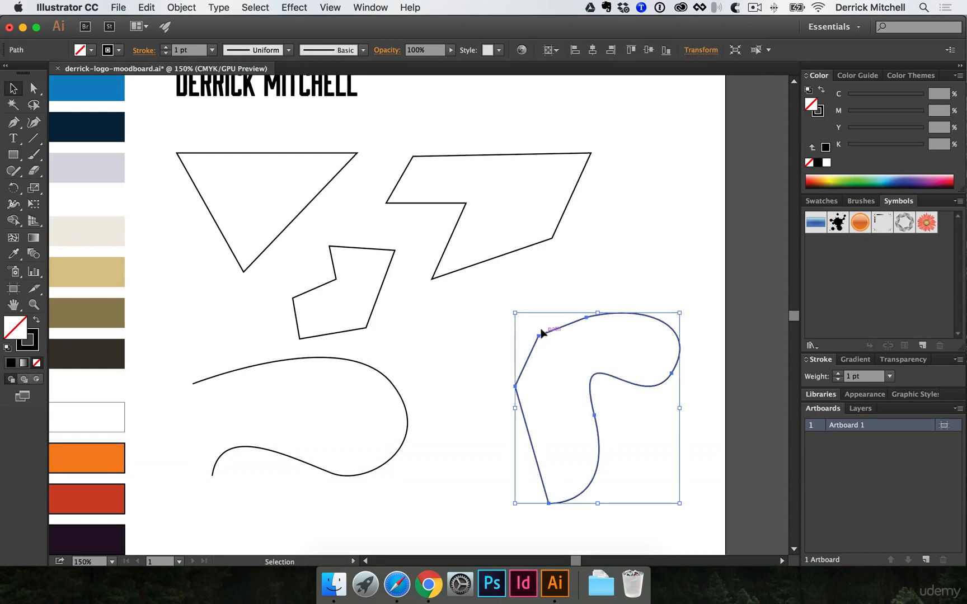
key("o")
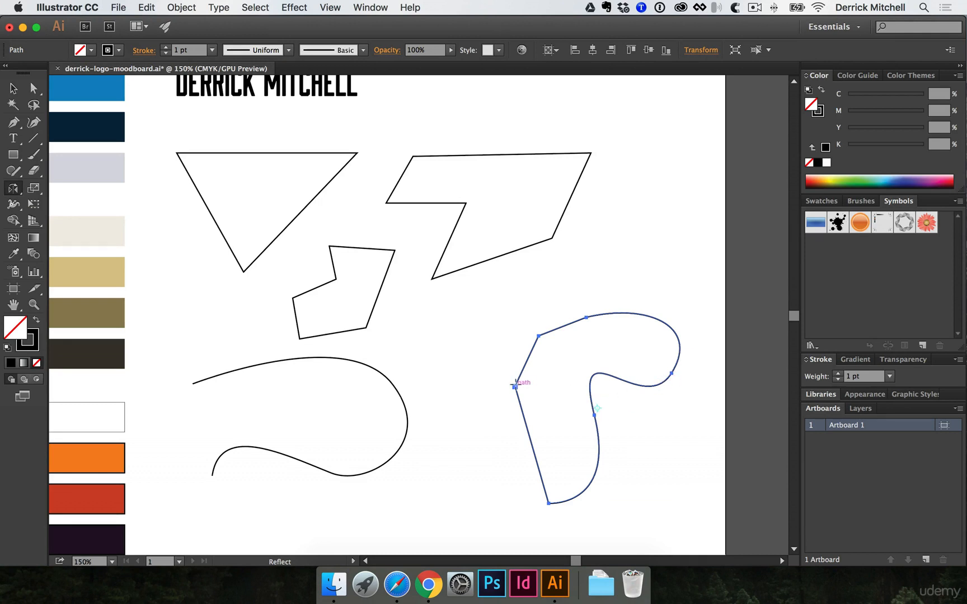
left_click_drag(685, 360, 451, 373)
- Commit the mirrored copy, then zoom out to review the reference logos, including Qalxan
key("v")
left_click(519, 309)
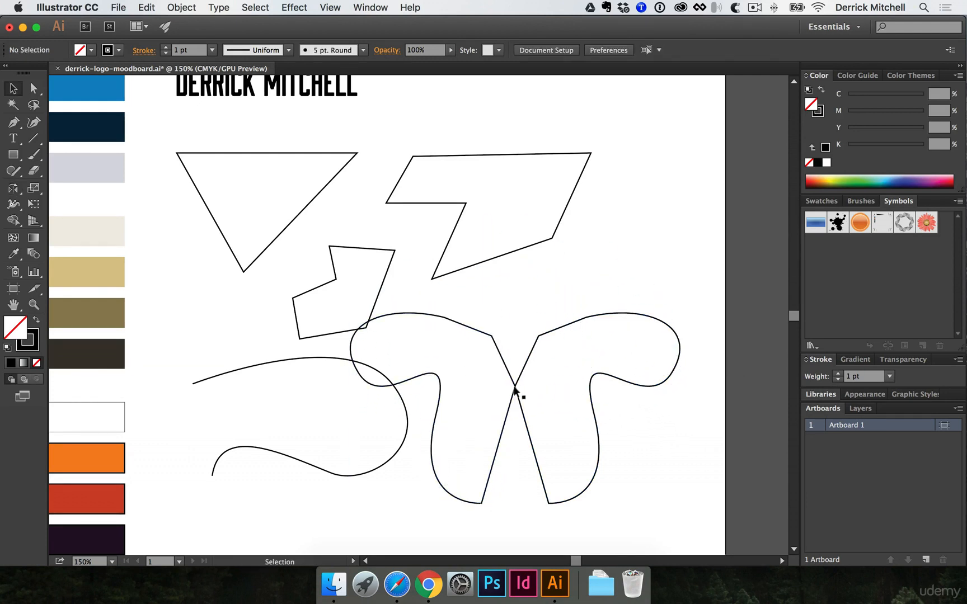
left_click_drag(503, 319, 538, 392)
left_click(583, 277)
left_click(439, 348, "alt+super")
left_click(440, 348, "alt+super")
left_click(440, 348, "alt+super")
left_click_drag(353, 372, 442, 293)
left_click_drag(623, 391, 390, 381)
left_click_drag(616, 370, 412, 315)
left_click(496, 324, "super")
left_click(317, 271, "super")
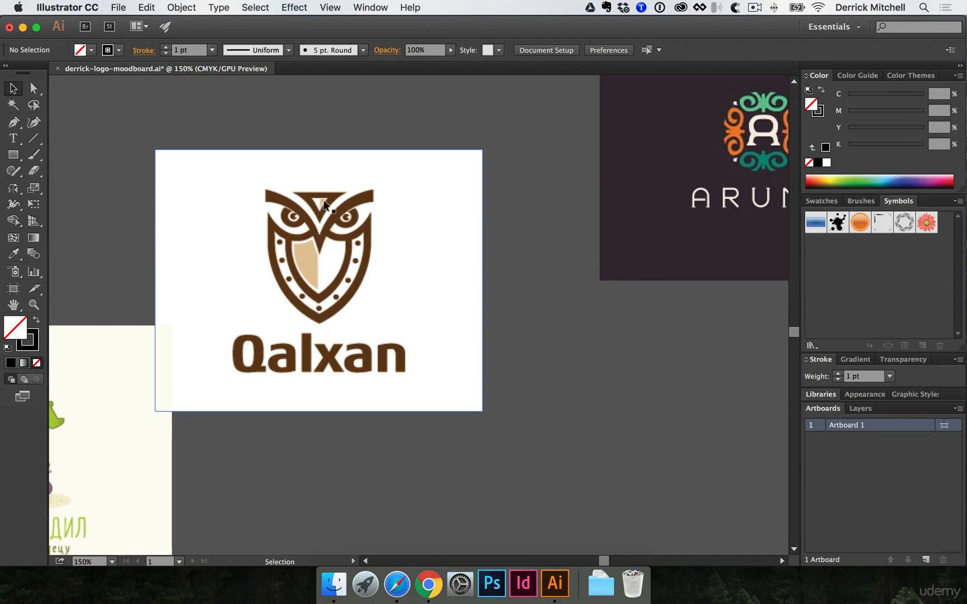
- Return to the artboard and delete all six practice shapes and curves
left_click(275, 289, "alt+super")
left_click(275, 274, "alt+super")
left_click(272, 271, "alt+super")
left_click(272, 272, "alt+super")
left_click(406, 278, "super")
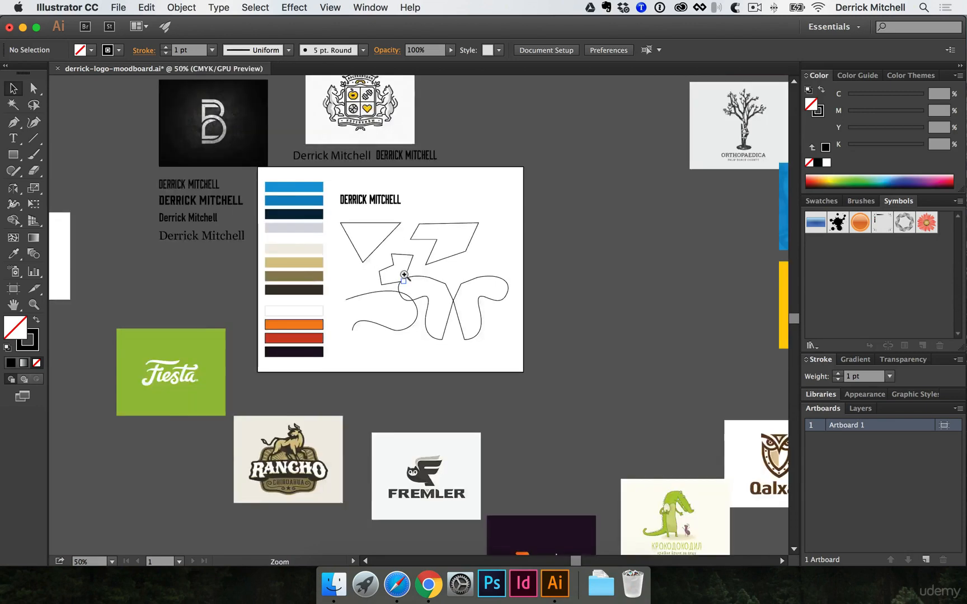
left_click(406, 278, "super")
left_click(406, 277, "super")
left_click_drag(298, 290, 598, 479)
key("Delete")
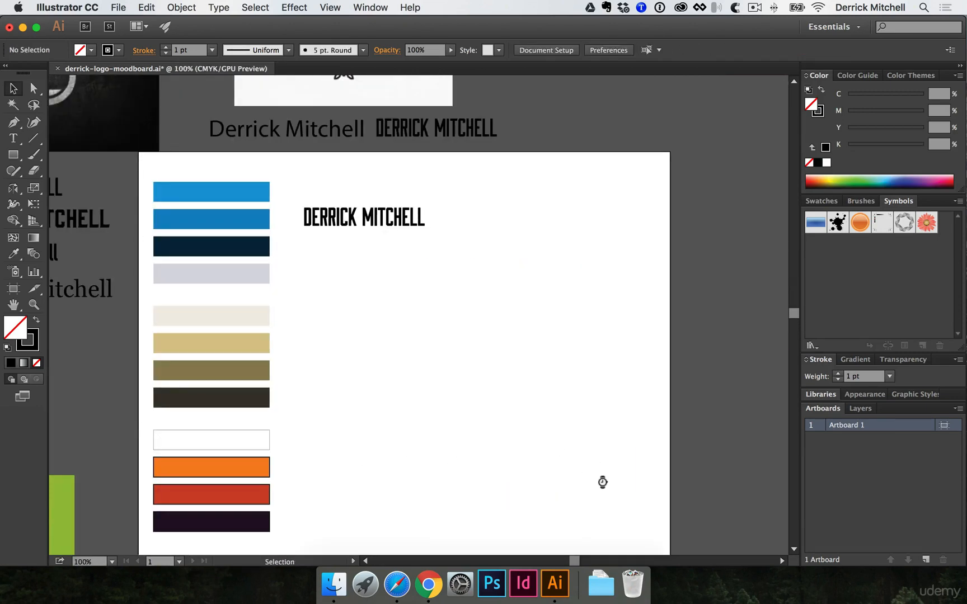
- Draw a two-anchor curve rising gently to the right beneath the wordmark
left_click(18, 138)
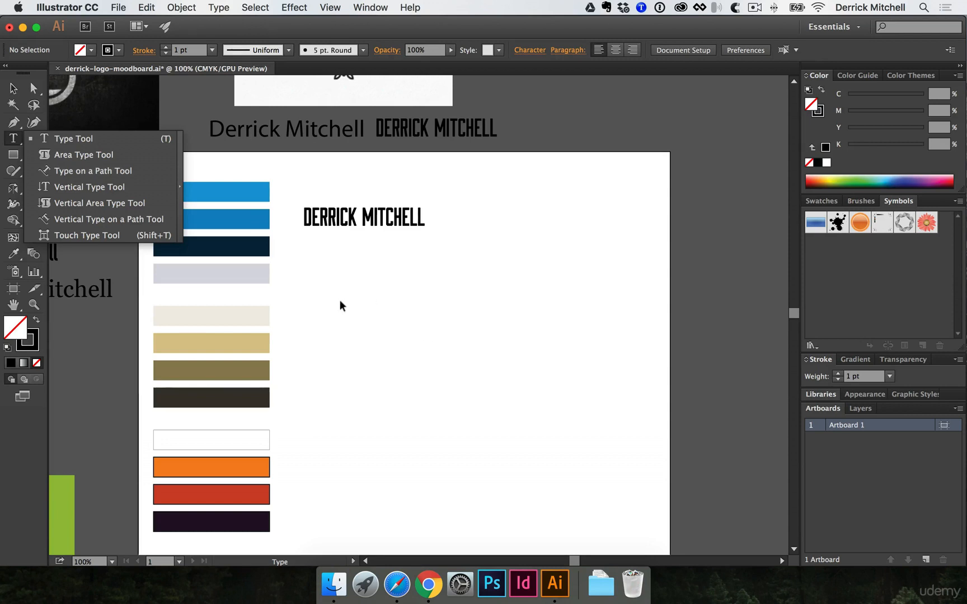
key("p")
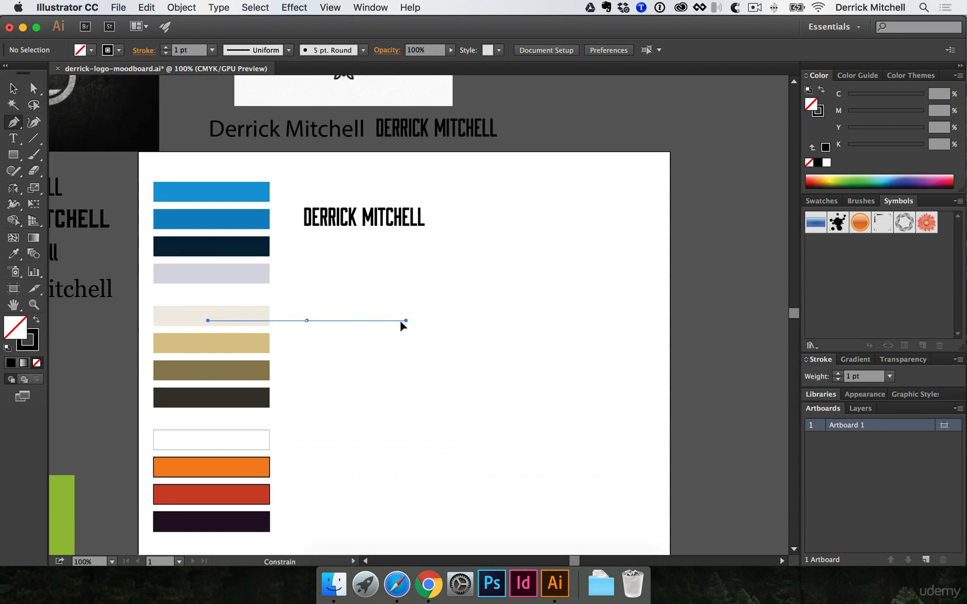
left_click_drag(403, 326, 405, 324)
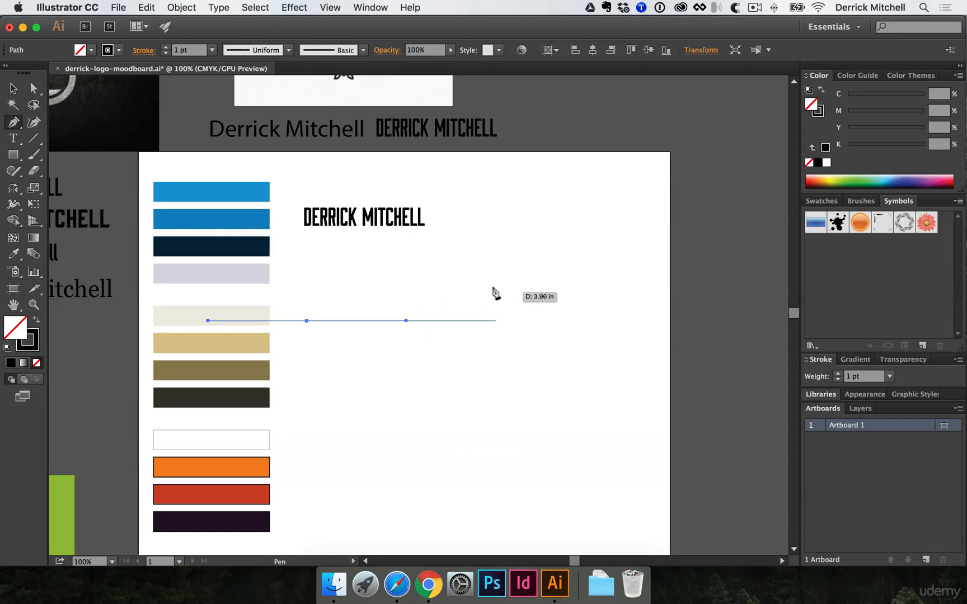
left_click_drag(496, 320, 582, 286)
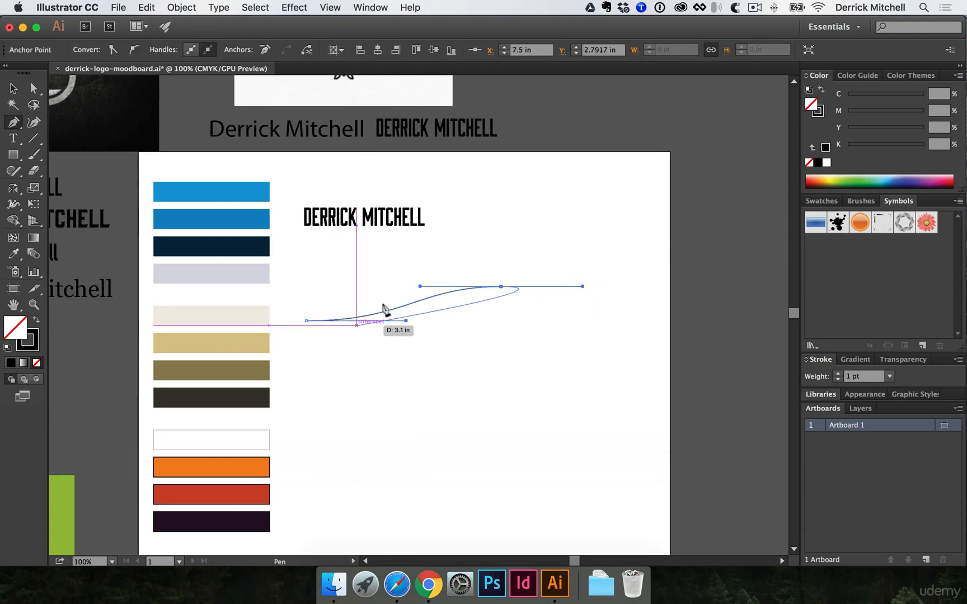
left_click(481, 327, "super")
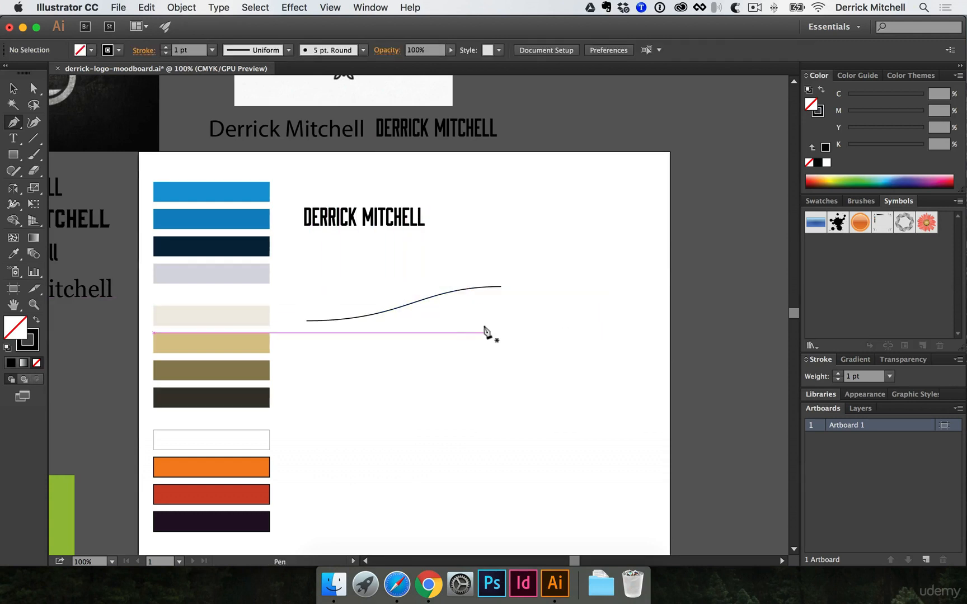
left_click(15, 140)
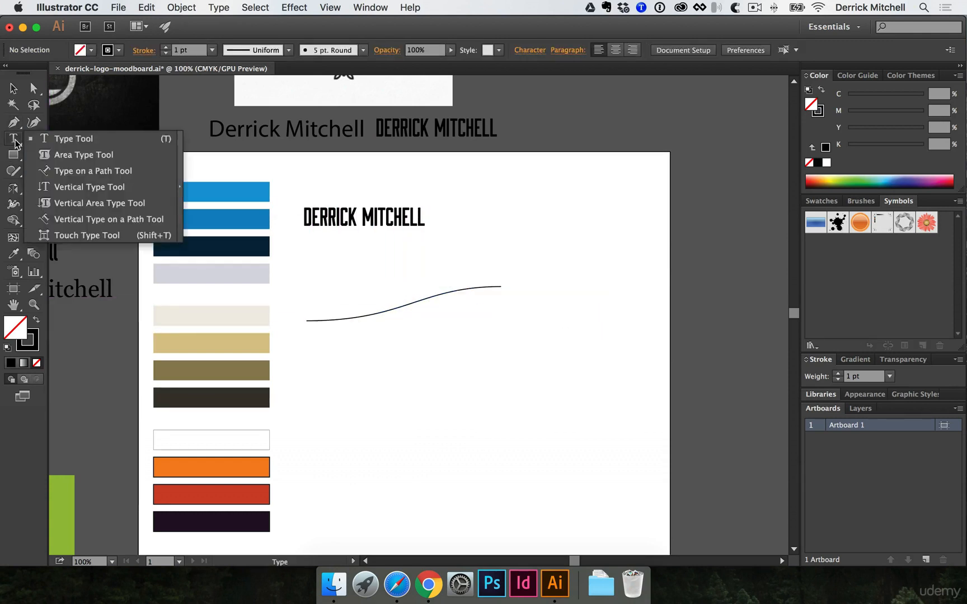
- Type the client's name along the curve using Type on a Path, set to Georgia 36 pt
left_click(89, 177)
left_click(305, 317)
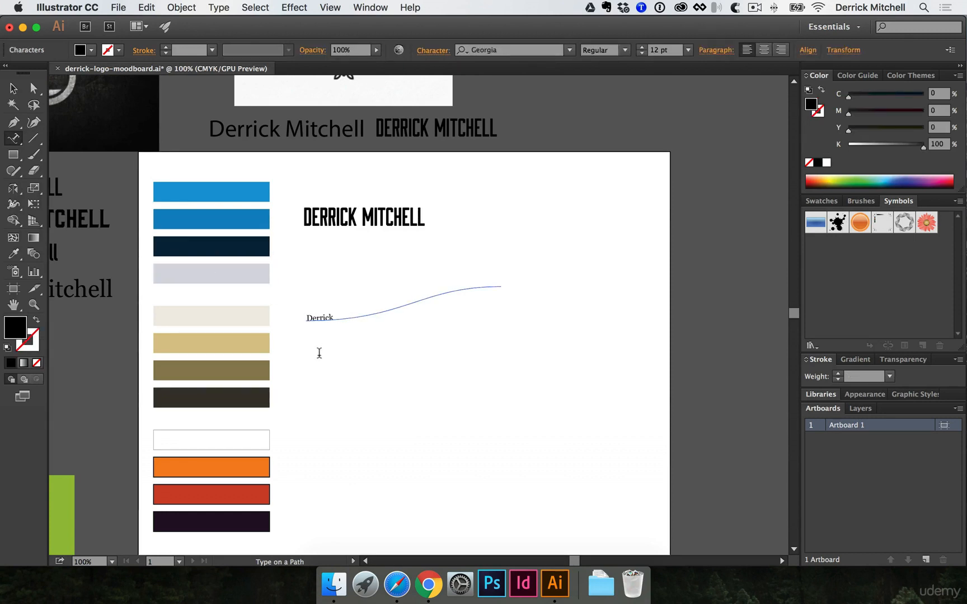
key("super+a")
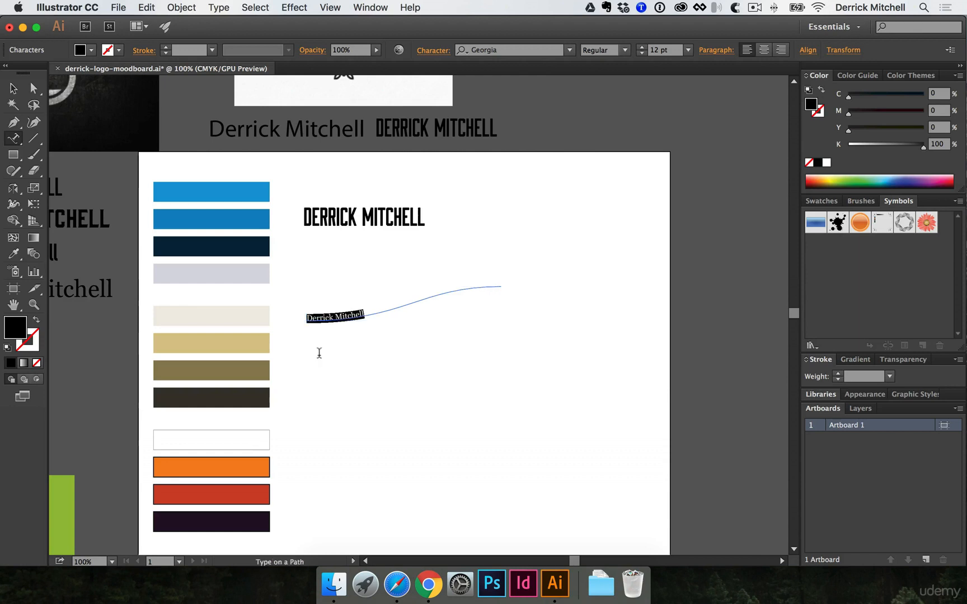
key("super+shift+period")
key("super+shift+period")
key("super+shift+period")
key("super+shift+period")
key("super+shift+period")
key("super+shift+period")
key("super+shift+period")
key("super+shift+period")
key("super+shift+period")
key("super+shift+period")
key("super+shift+period")
key("super+shift+period")
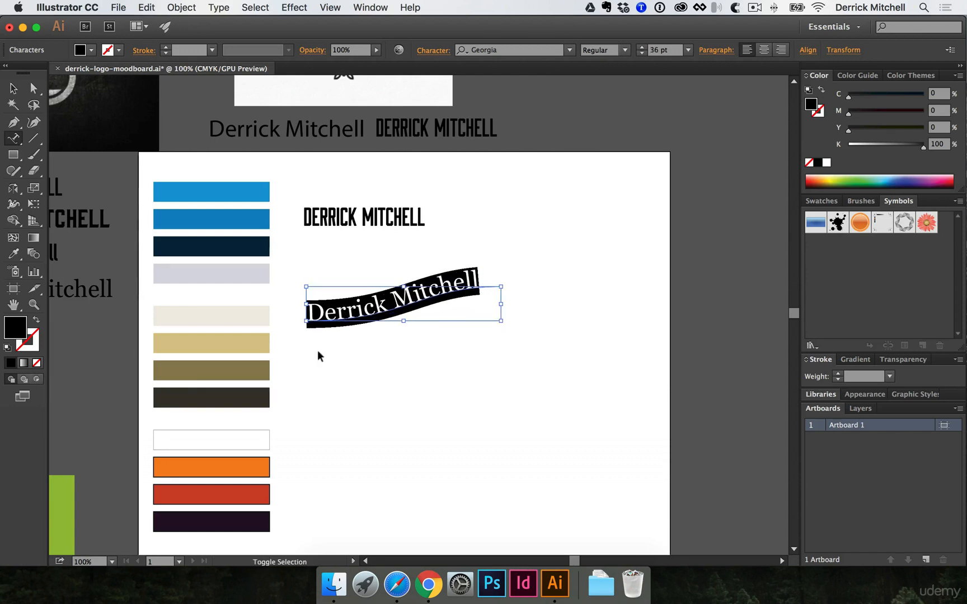
left_click(380, 411, "super")
key("v")
left_click(305, 367, "alt+super")
left_click(305, 368, "alt+super")
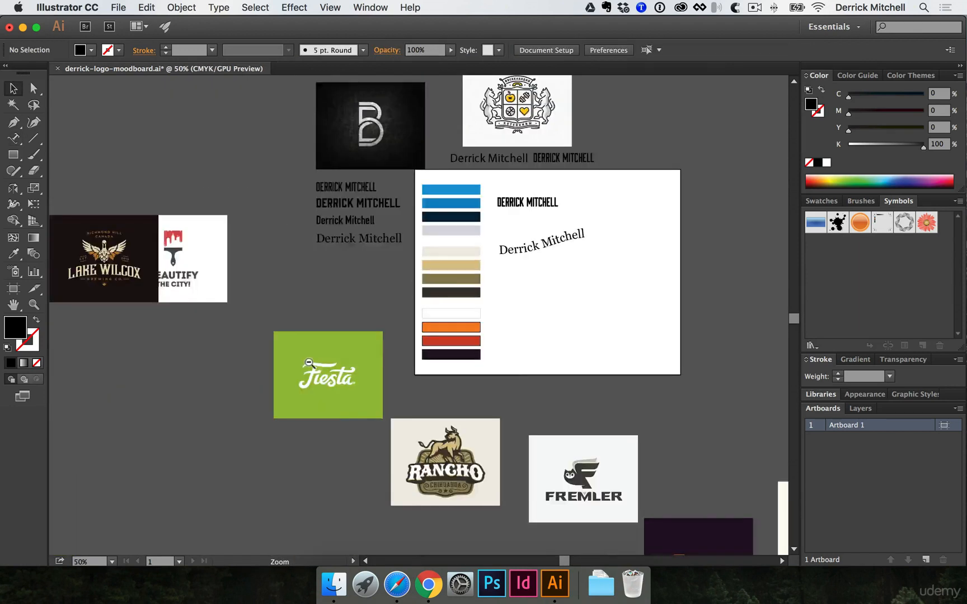
- Pan and zoom around the moodboard to inspect the Animo, Revolution, Aruma and Educated HI logos
left_click(312, 367, "alt+super")
left_click_drag(349, 326, 325, 337)
left_click_drag(306, 291, 144, 294)
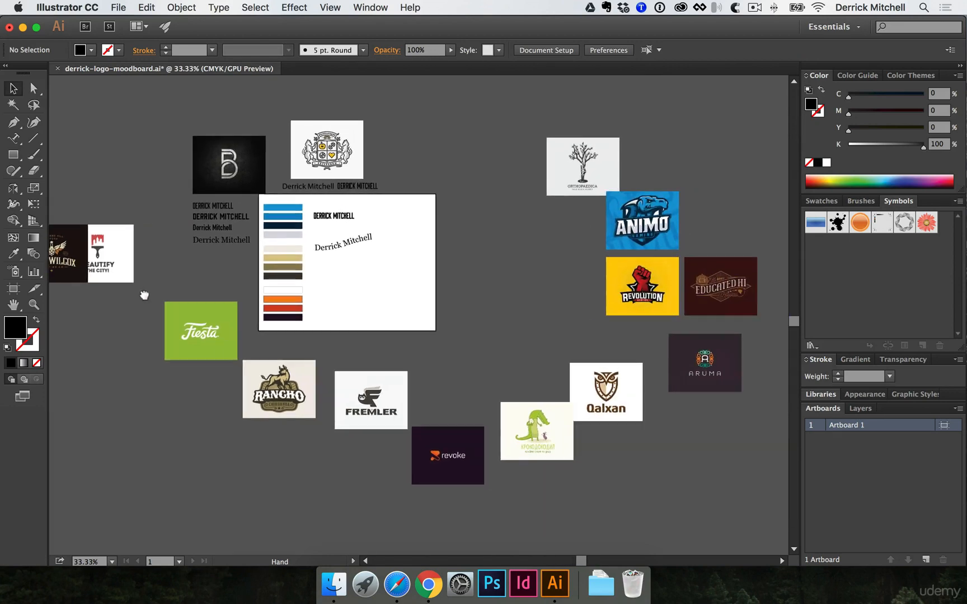
left_click_drag(401, 315, 357, 308)
left_click(385, 279, "super")
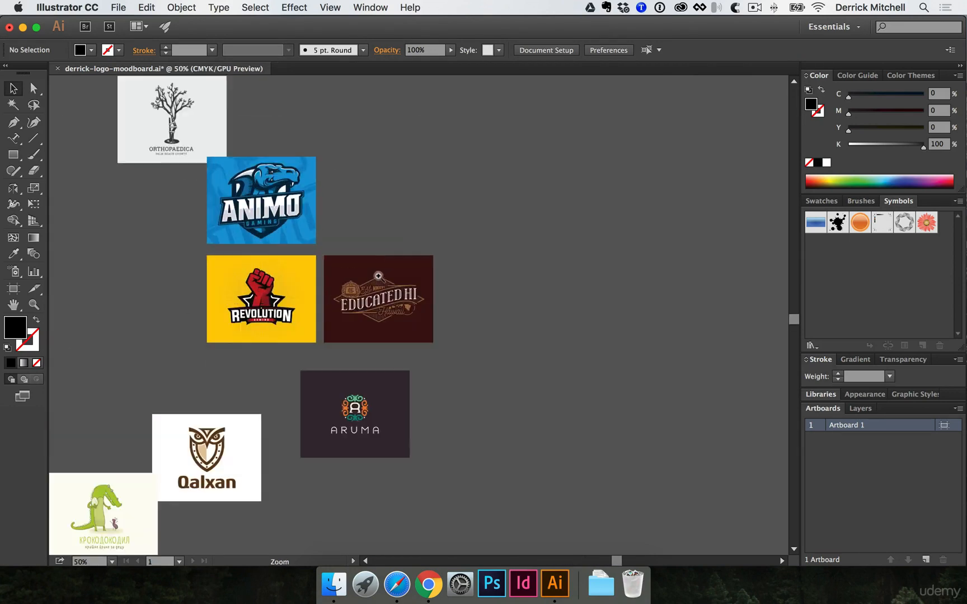
left_click(387, 307, "super")
left_click(388, 307, "super")
left_click(428, 330, "super")
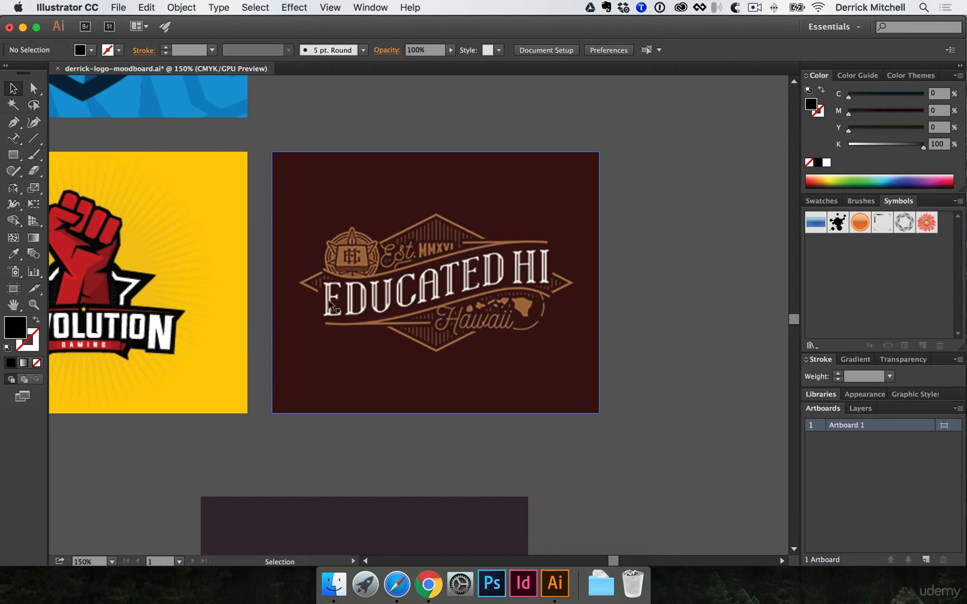
left_click(269, 284, "alt+super")
left_click(269, 284, "alt+super")
left_click(268, 284, "alt+super")
left_click(269, 284, "alt+super")
- Copy the Myriad Pro name sample from above onto the artboard below the curved name
left_click_drag(271, 345, 350, 357)
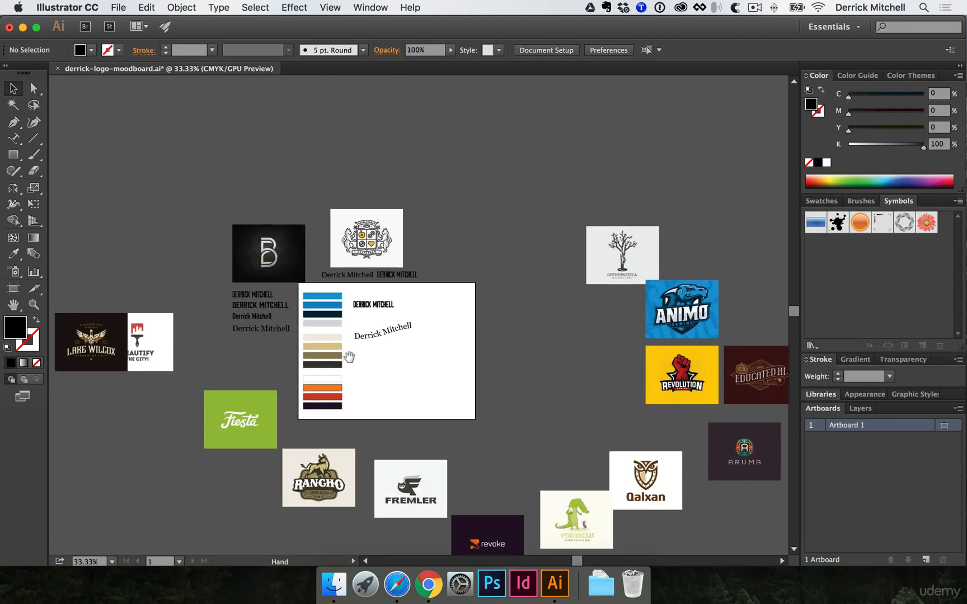
left_click(375, 370, "super")
left_click(375, 370, "super")
left_click_drag(419, 346, 259, 505)
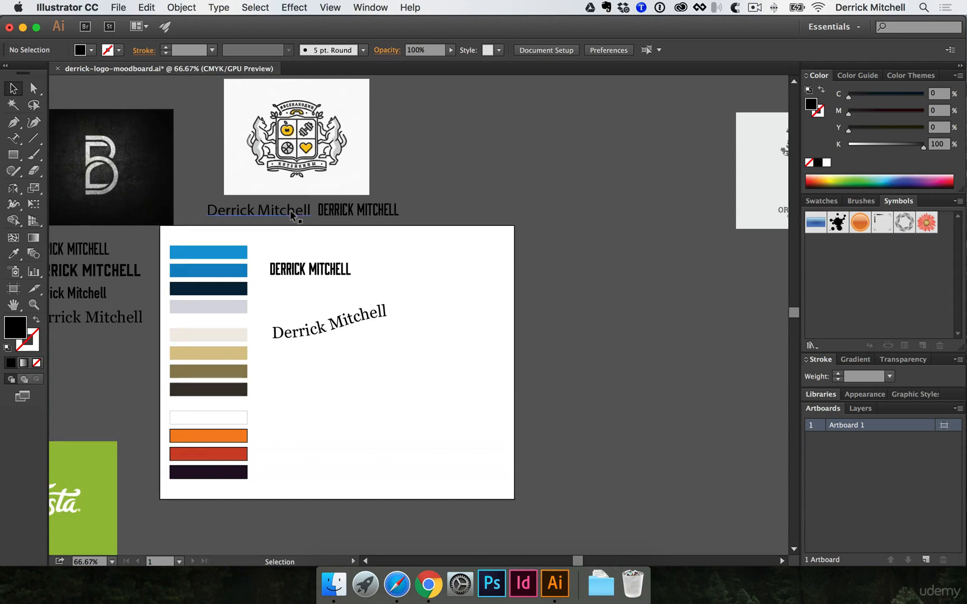
left_click_drag(291, 215, 381, 397)
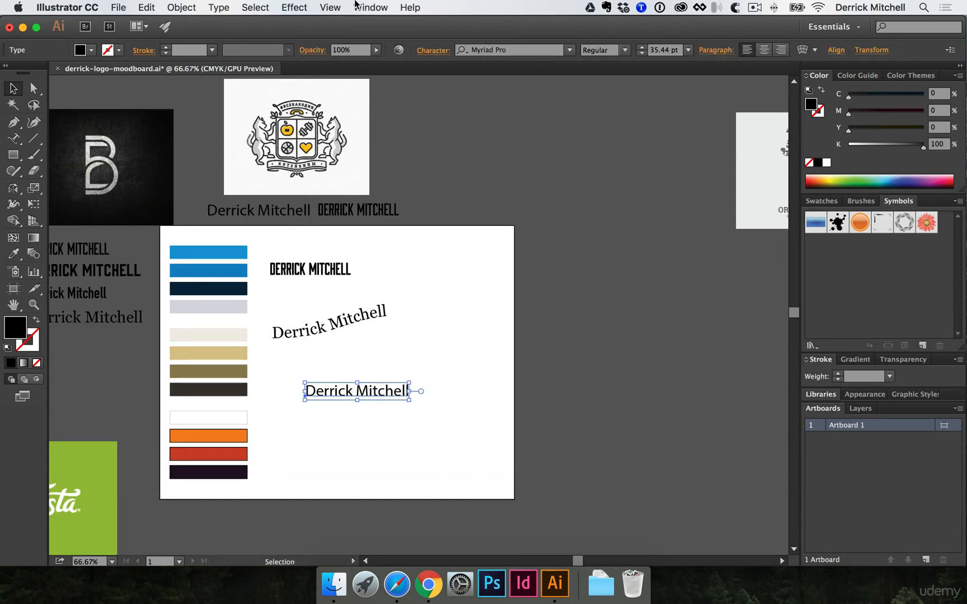
- Apply a Flag warp to the name copy, trying different bend, distortion and vertical orientation
left_click(301, 6)
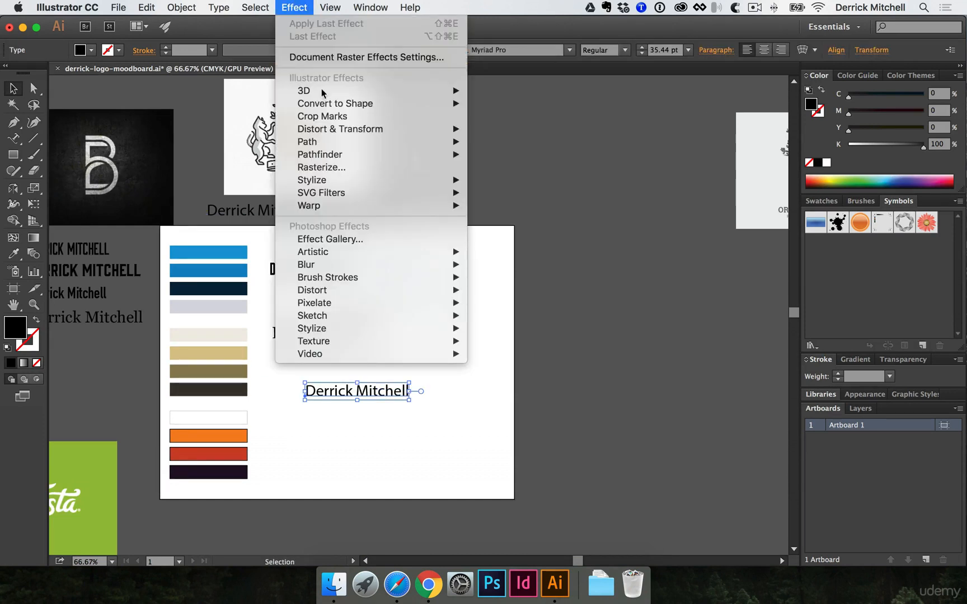
mouse_move(345, 207)
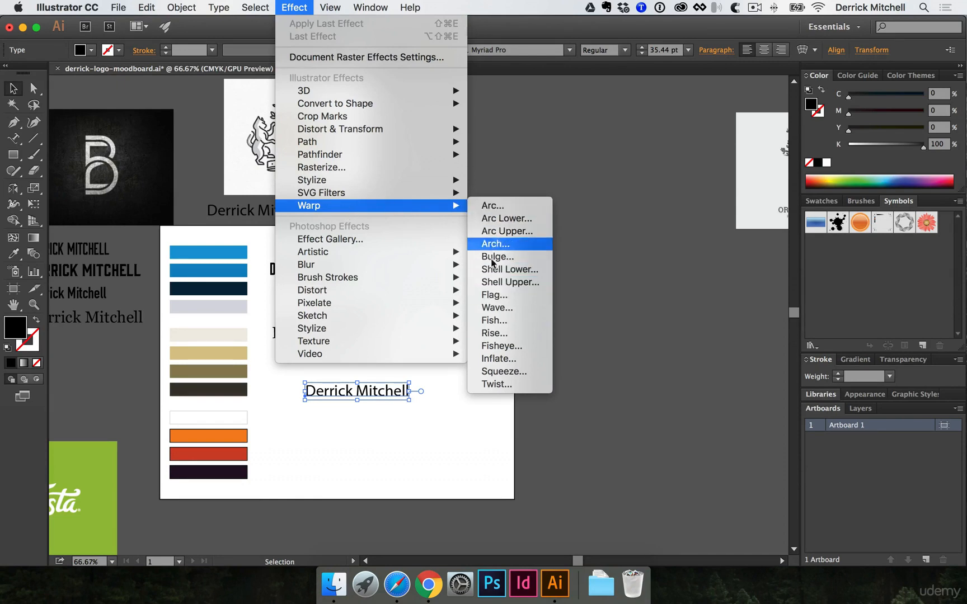
left_click(496, 296)
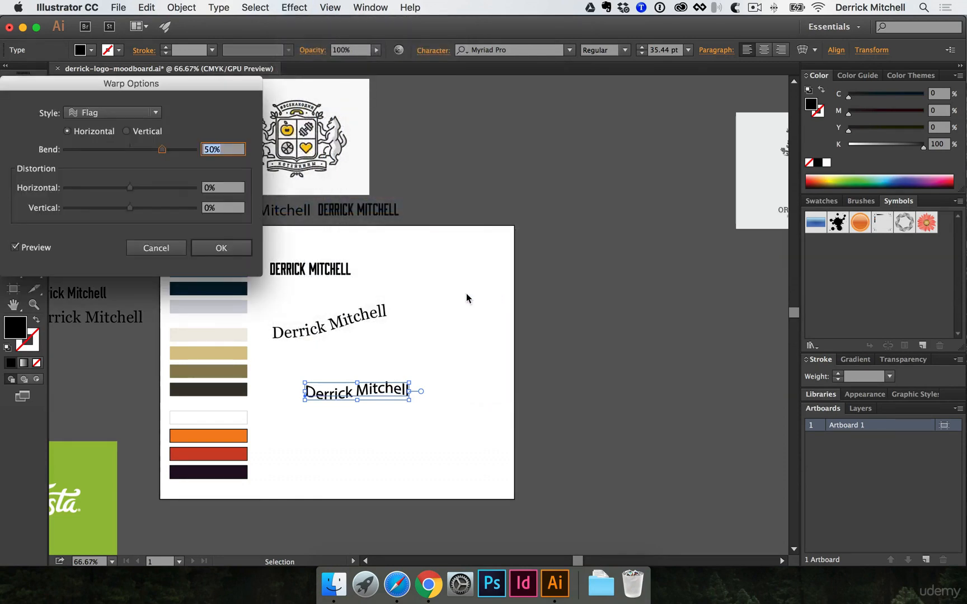
left_click_drag(163, 151, 147, 153)
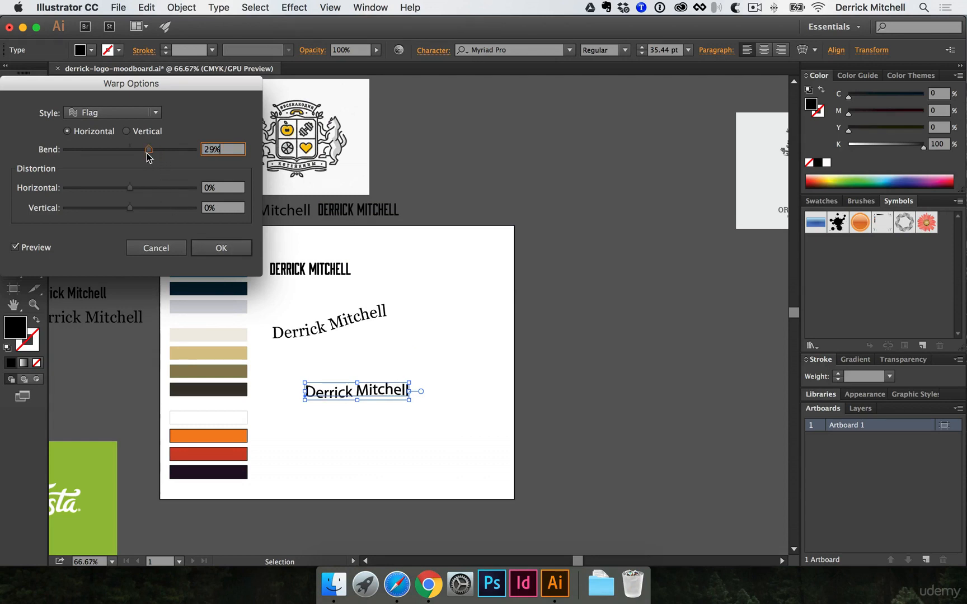
left_click_drag(124, 211, 137, 208)
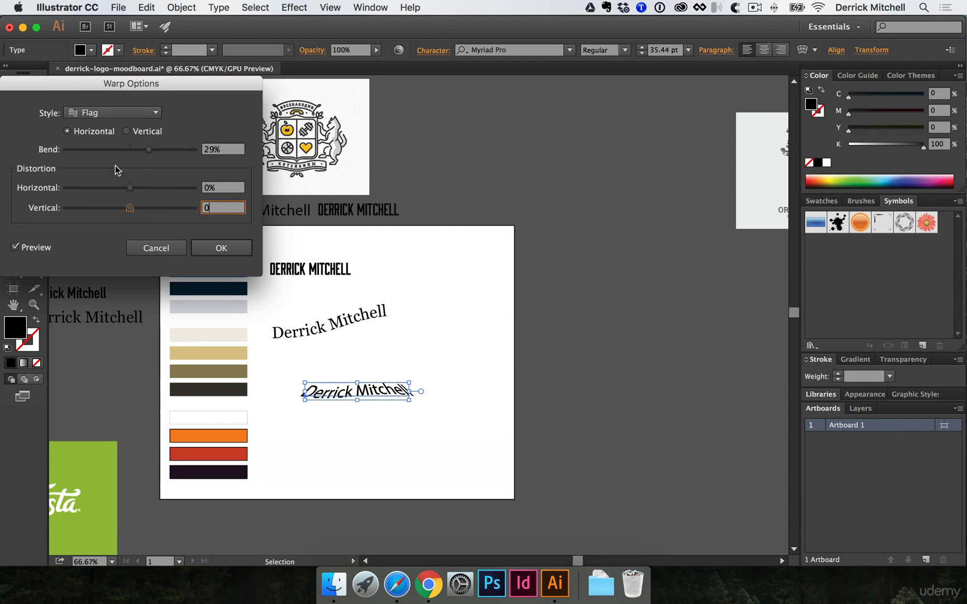
mouse_move(144, 150)
left_mouse_down()
mouse_move(158, 146)
mouse_move(123, 151)
mouse_move(144, 150)
left_mouse_up()
left_click(131, 131)
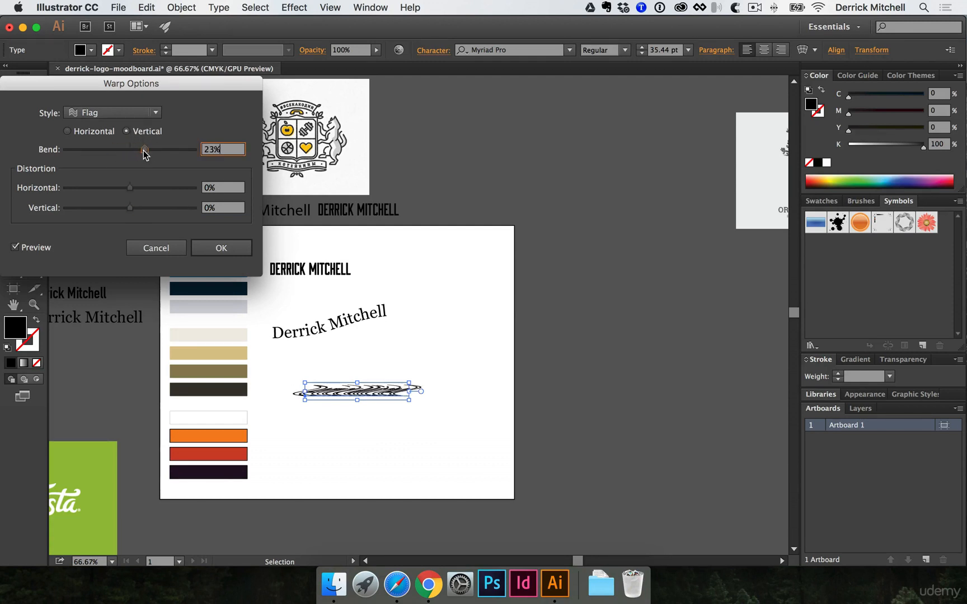
- Change the warp to a horizontal Rise with 83% bend and apply it
left_click(137, 114)
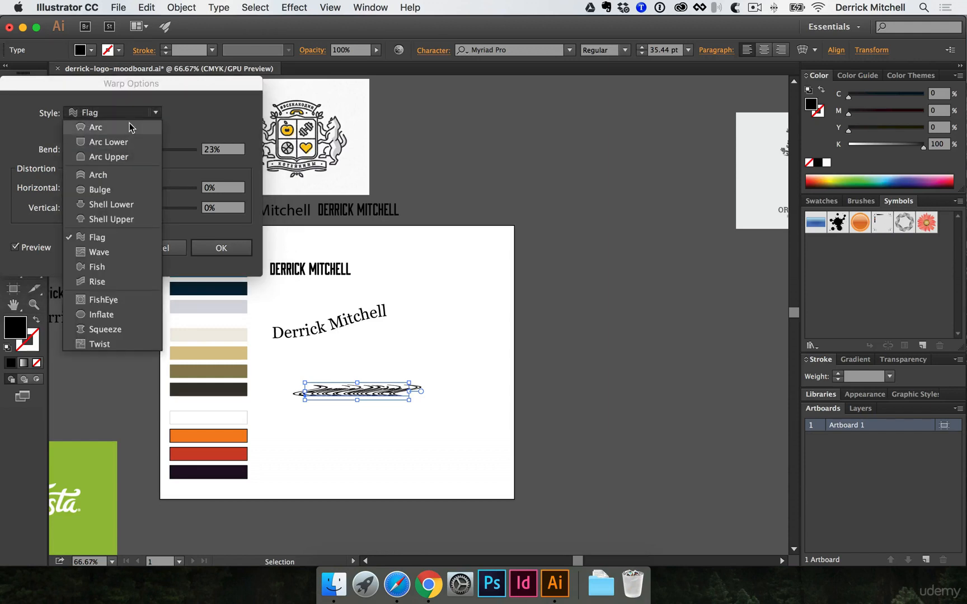
left_click(99, 283)
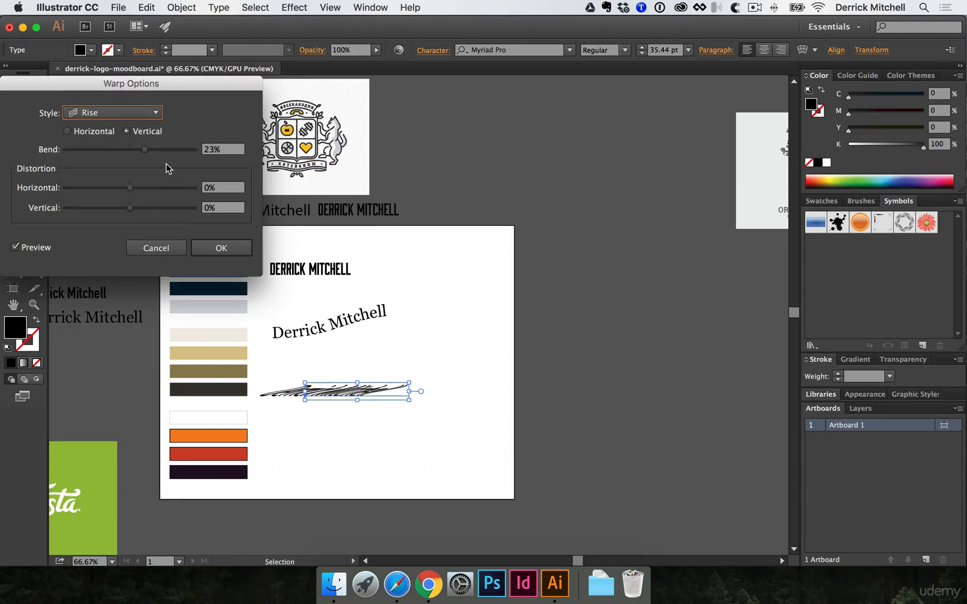
left_click(68, 131)
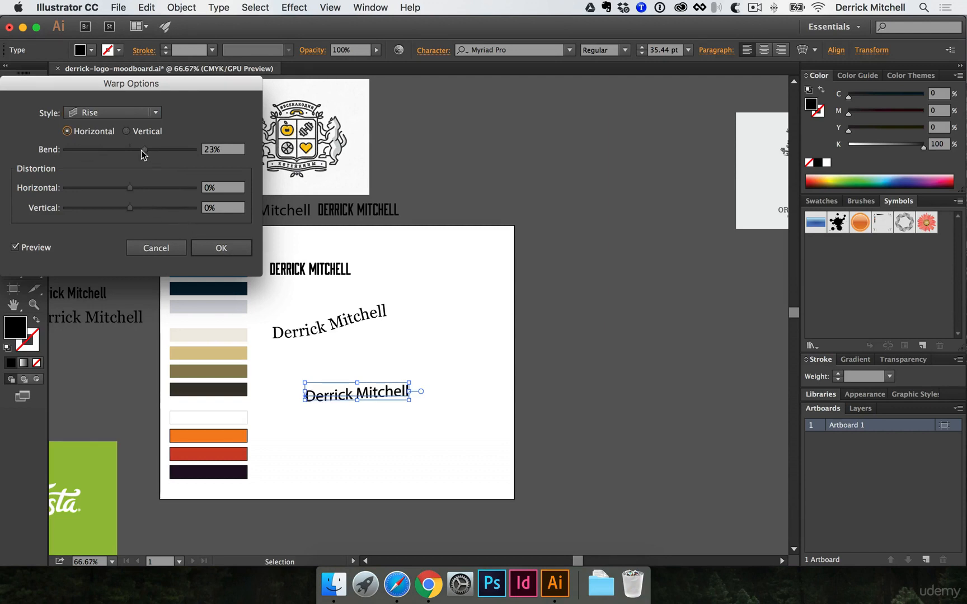
left_click_drag(143, 155, 183, 155)
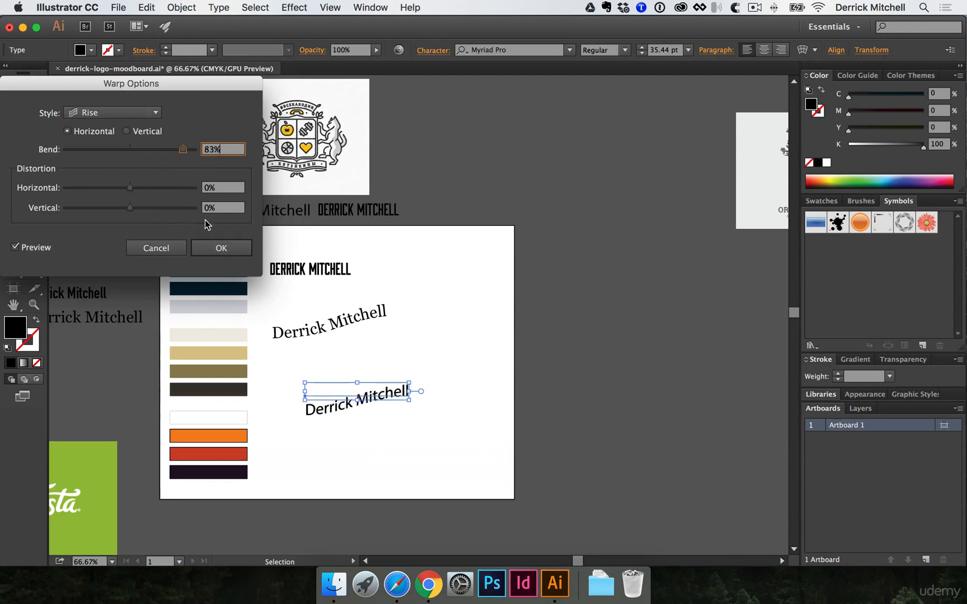
left_click(219, 248)
left_click(348, 418)
left_click(338, 399, "super")
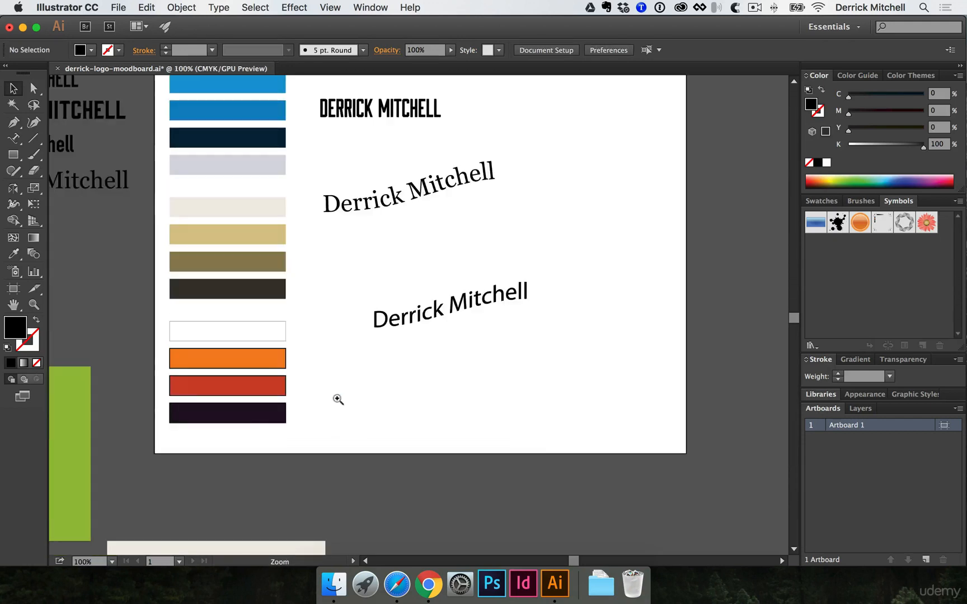
- Zoom and pan to frame both tilted name wordmarks on the artboard
left_click(424, 317, "super")
left_click(416, 310, "super")
left_click_drag(416, 294, 376, 333)
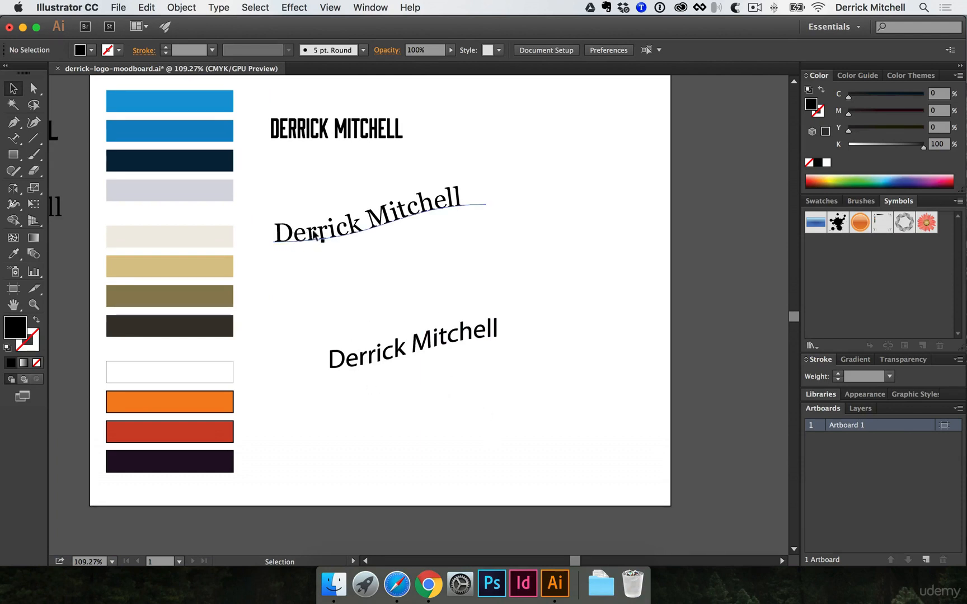
left_click(398, 223, "super")
left_click(413, 263, "super")
left_click_drag(416, 366, 400, 159)
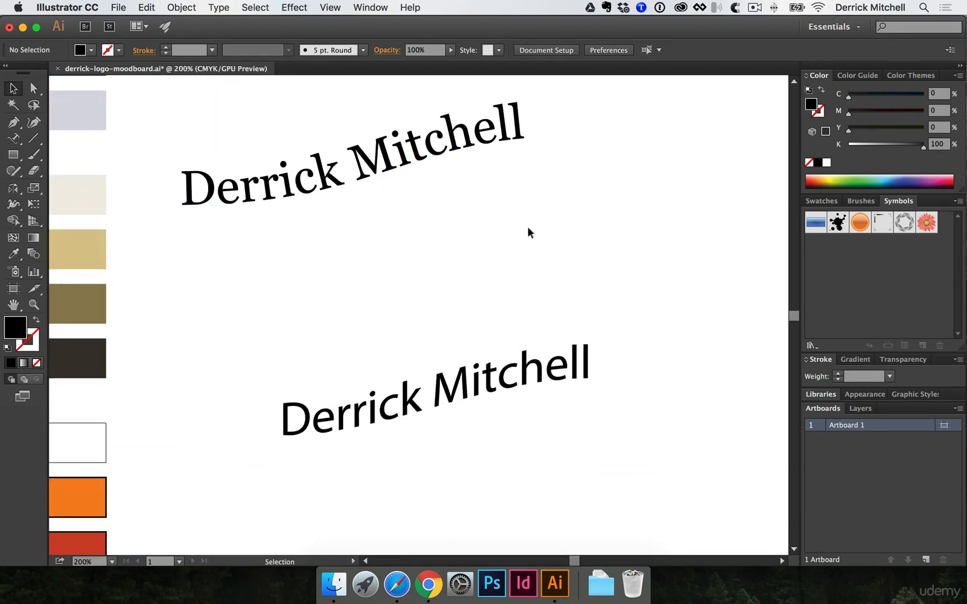
left_click_drag(528, 278, 517, 239)
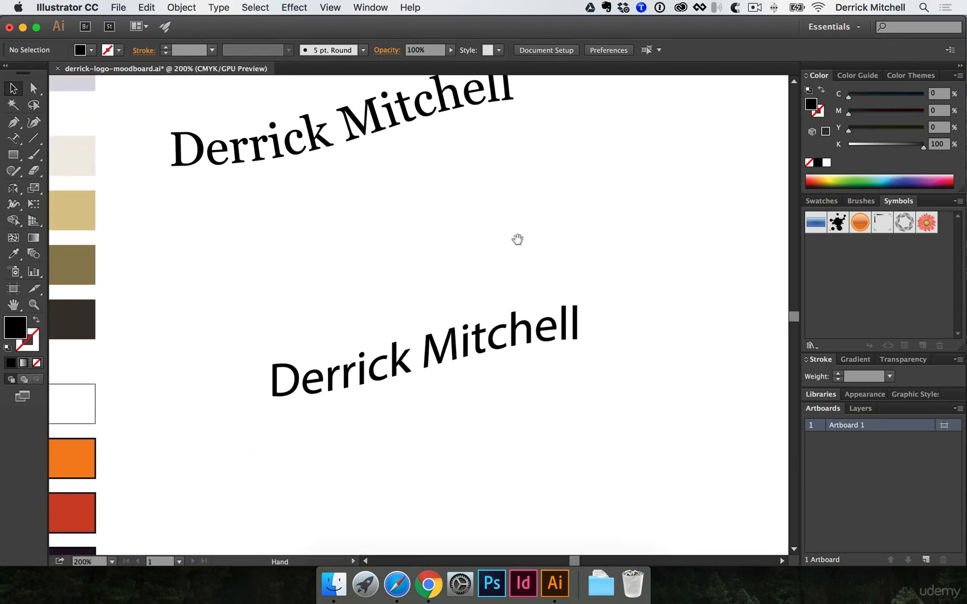
left_click(493, 213, "alt+super")
- Select both tilted name wordmarks and delete them, keeping the bold capitalised wordmark
left_click_drag(247, 191, 461, 456)
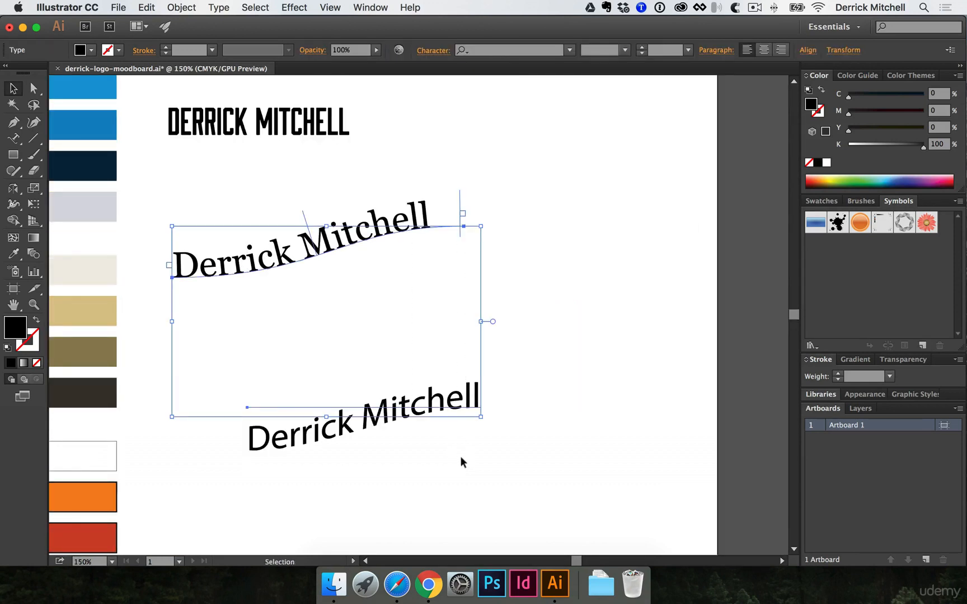
key("Delete")
left_click_drag(399, 274, 488, 339)
scroll(447, 359, "up", 3)
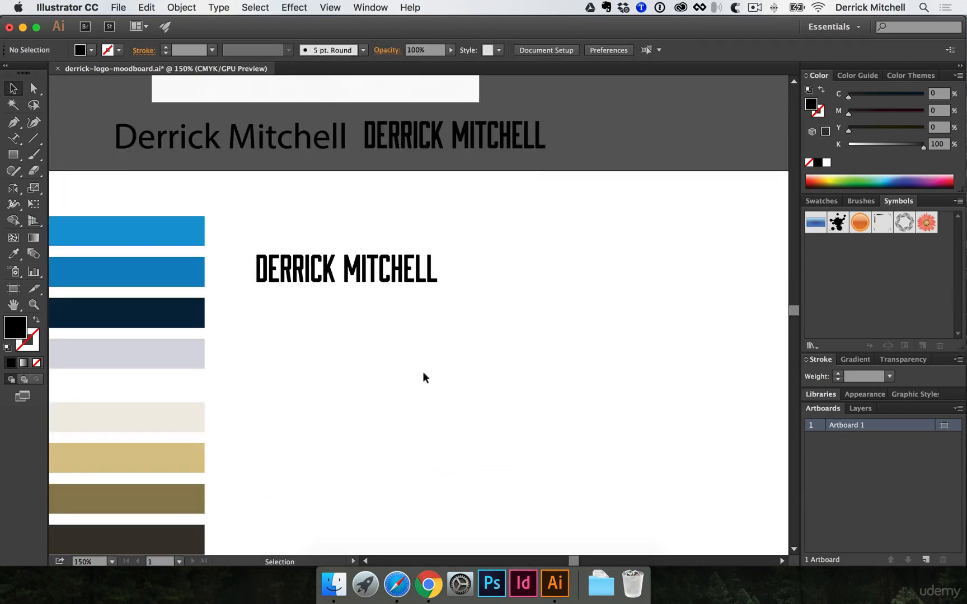
left_click(39, 155)
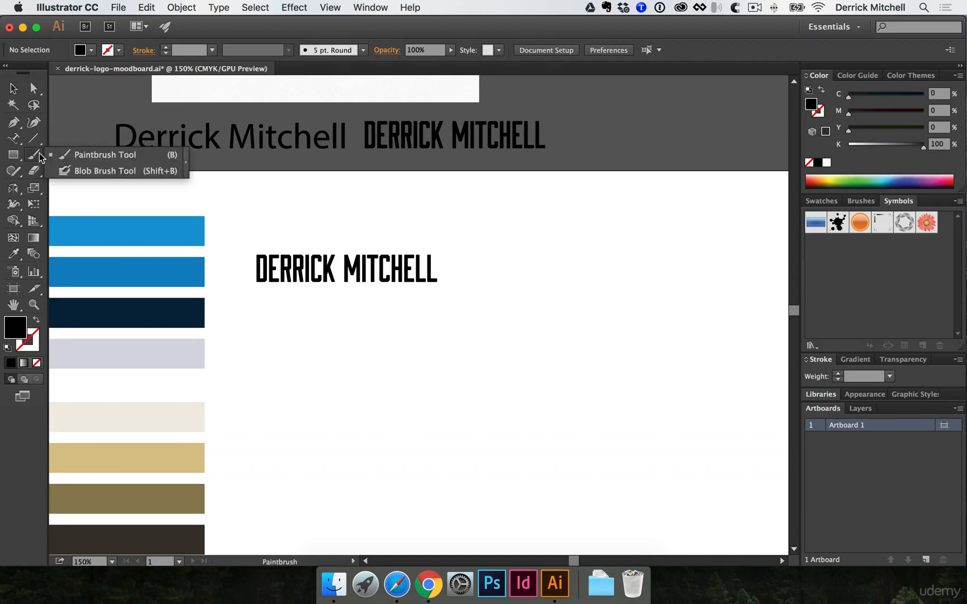
- Paint two thick black crossing curves and a short dash with the Paintbrush
left_click(110, 155)
left_click_drag(276, 358, 482, 404)
left_click_drag(424, 365, 457, 354)
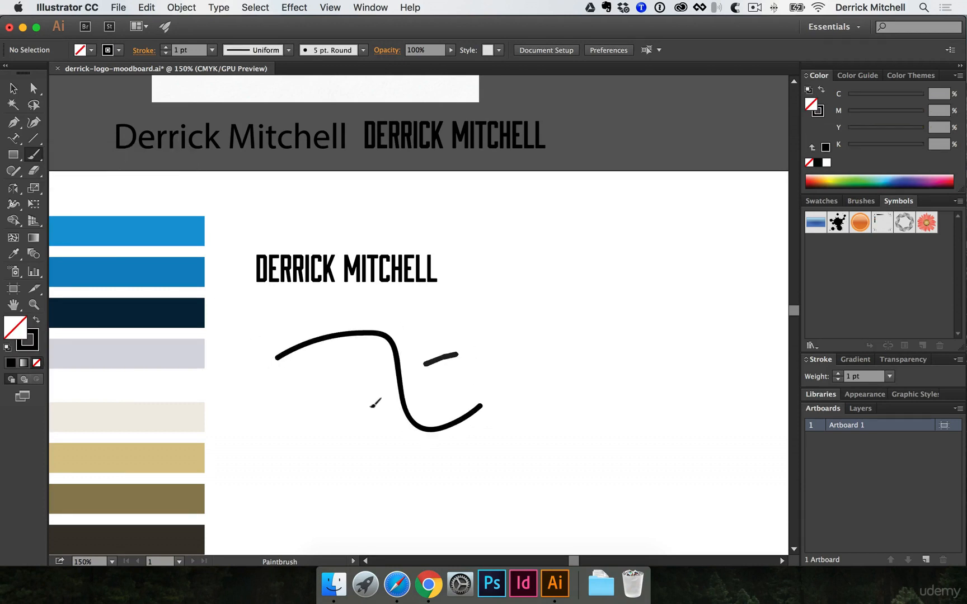
left_click_drag(372, 407, 397, 482)
- Zoom in to inspect the anchor point where the two curves cross, then zoom back out
left_click(413, 399, "super")
key("a")
left_click(397, 301)
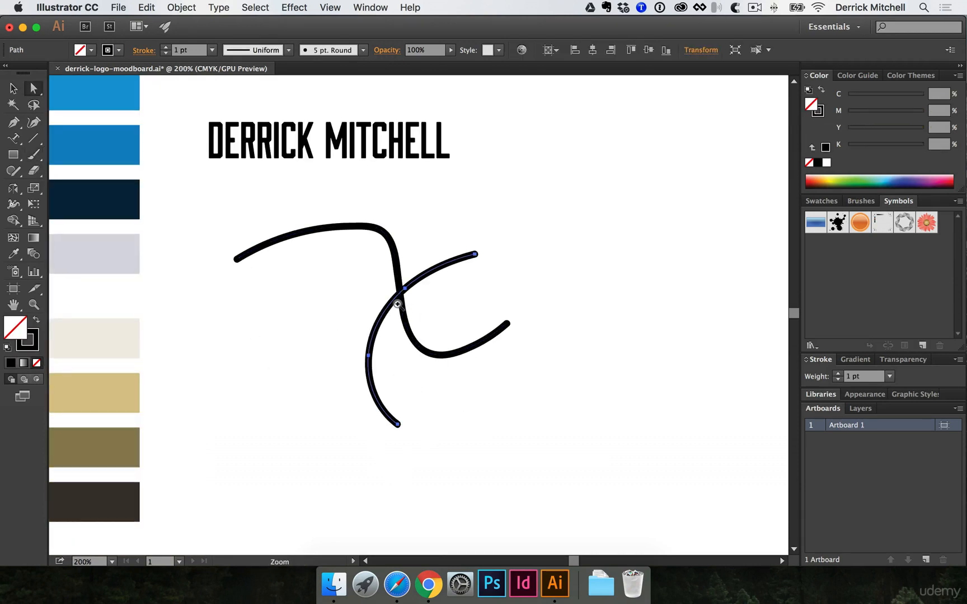
left_click(398, 304, "super")
left_click(404, 309, "super")
left_click(453, 308, "super")
left_click(452, 307, "super")
left_click(445, 306, "super")
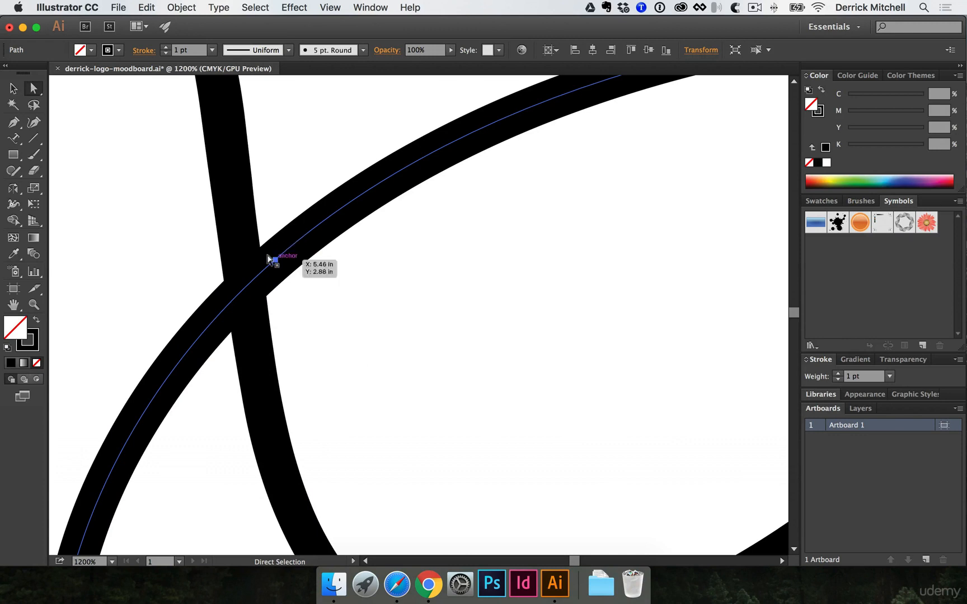
left_click(275, 260)
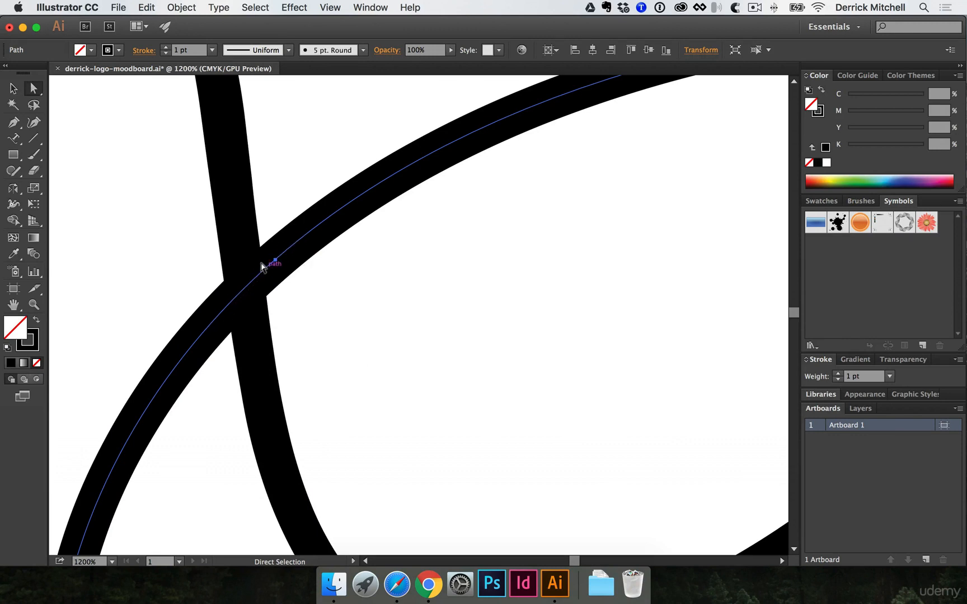
left_click(257, 272, "alt+super")
left_click(321, 276, "alt+super")
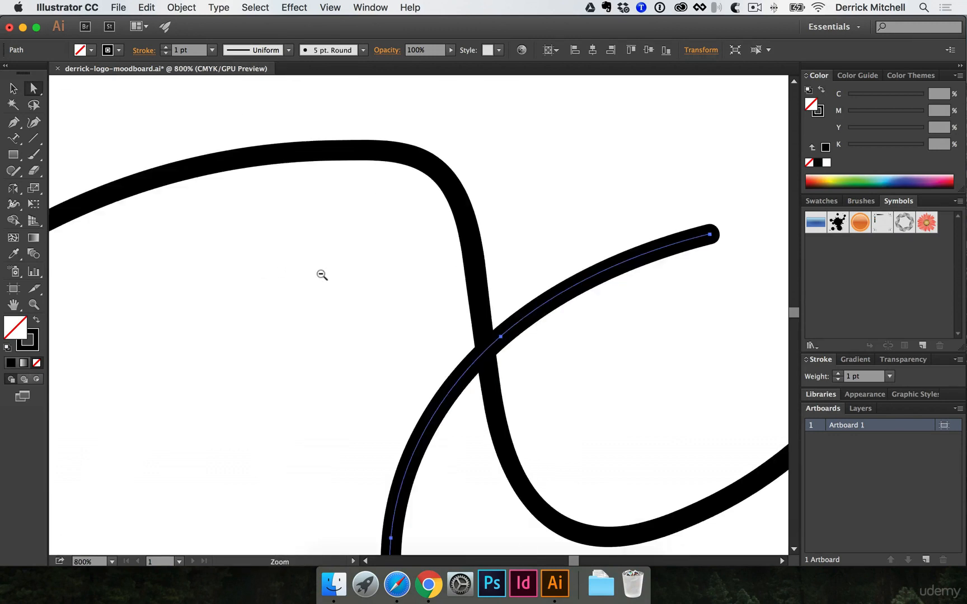
left_click_drag(369, 281, 175, 286)
key("super+minus")
- Paint a thick black scribbled blob above the curves with the Blob Brush
left_click_drag(29, 156, 118, 170)
mouse_move(319, 223)
left_mouse_down()
mouse_move(64, 268)
mouse_move(77, 266)
left_mouse_up()
mouse_move(394, 238)
left_mouse_down()
mouse_move(486, 234)
mouse_move(532, 268)
mouse_move(432, 271)
left_mouse_up()
left_click(476, 274, "super")
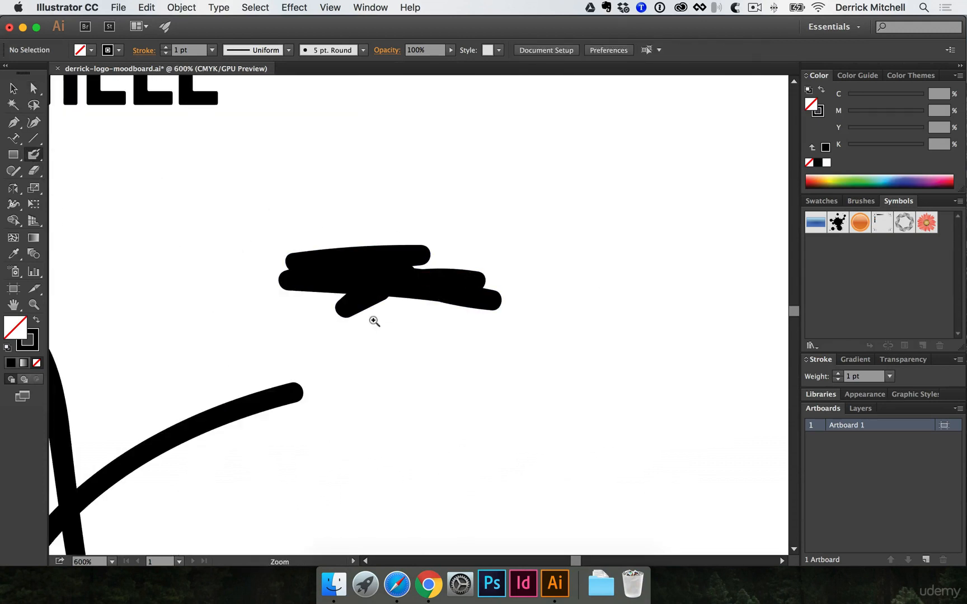
left_click(375, 322, "super")
- Select the scribble and the curved brush stroke to check them
key("v")
left_click(410, 259)
left_click_drag(354, 313, 485, 207)
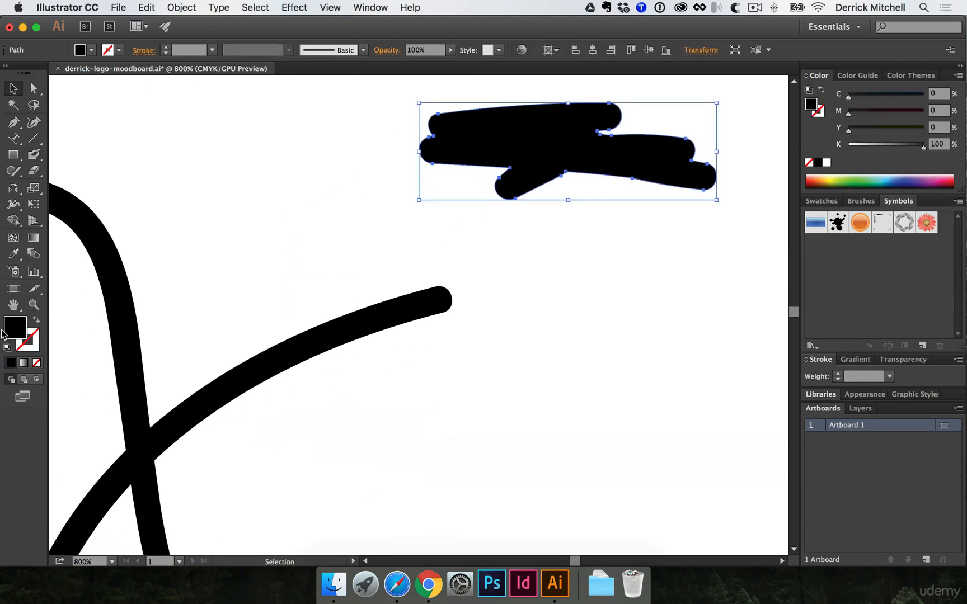
left_click(339, 330)
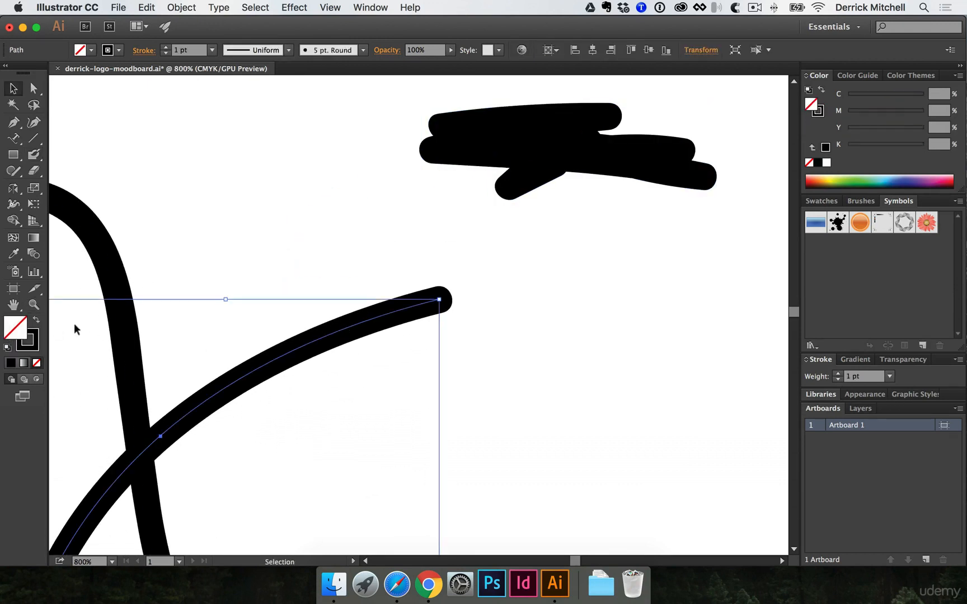
left_click(319, 227)
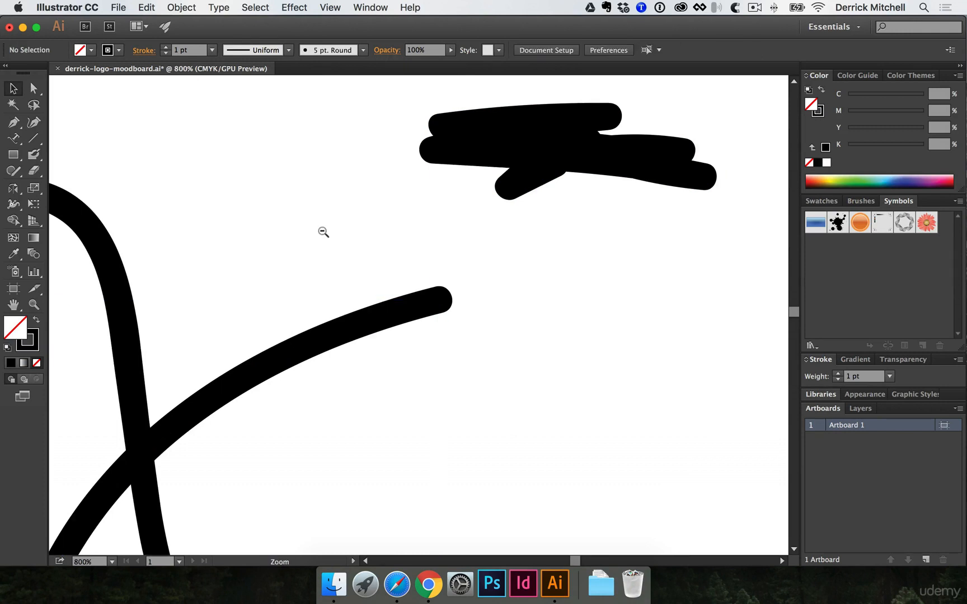
left_click(322, 231, "alt+super")
left_click(459, 362, "alt+super")
- Marquee-select all three painted strokes together, then deselect them
scroll(475, 362, "down", 2)
left_click(458, 235)
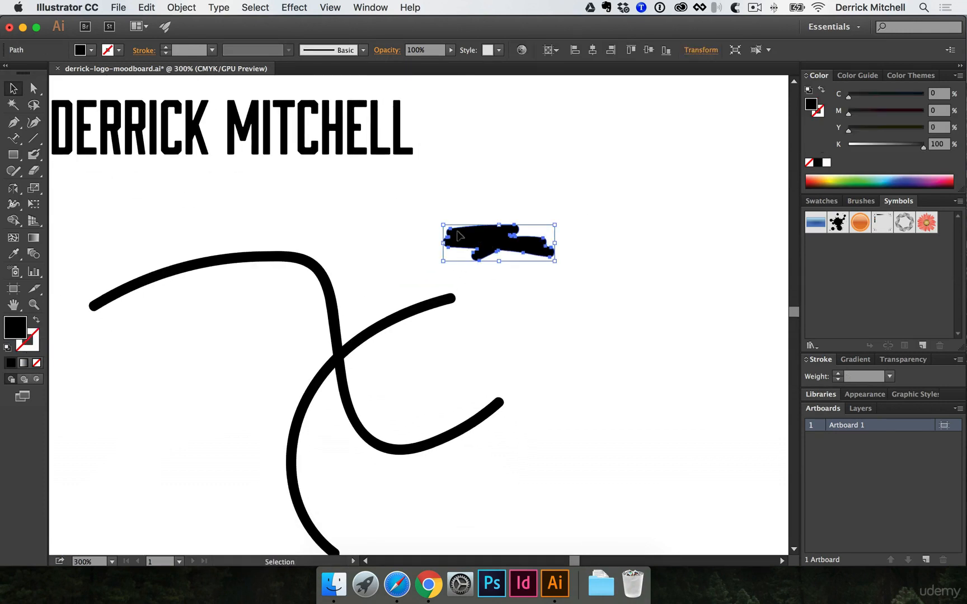
left_click_drag(326, 240, 536, 461)
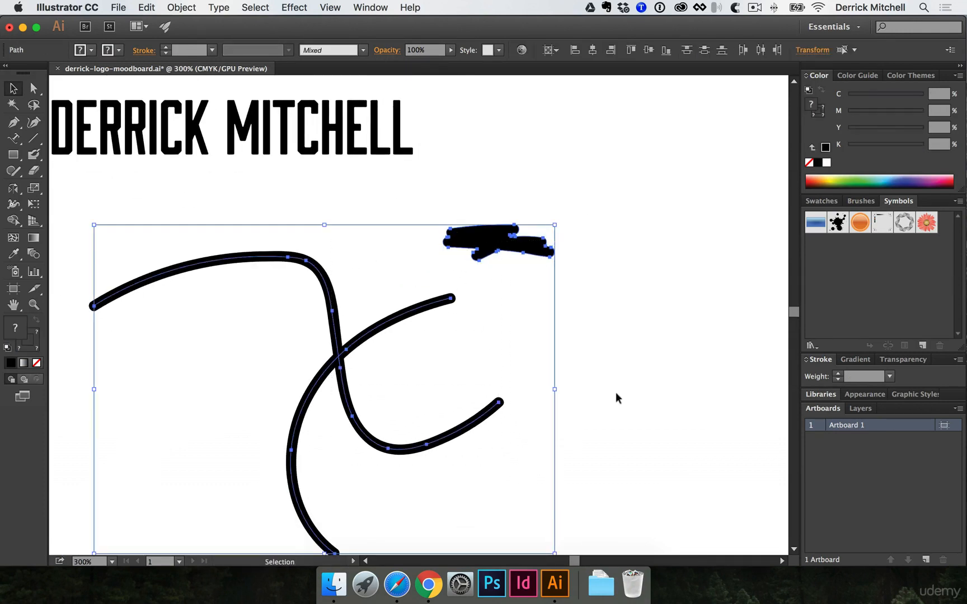
left_click(615, 394)
scroll(504, 313, "right", 5)
scroll(503, 313, "down", 1)
key("shift+b")
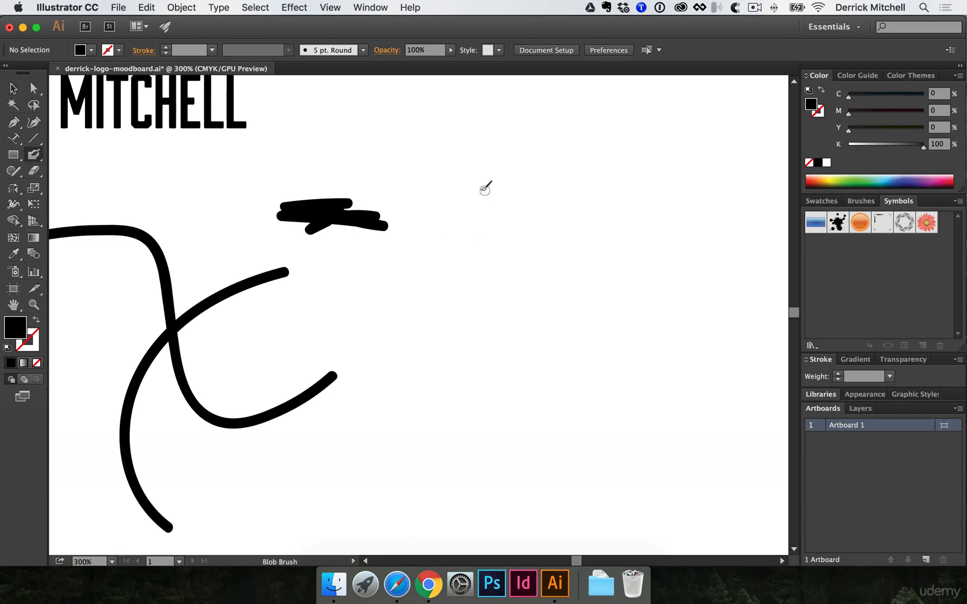
- Add two more black blob strokes, then recolour the scribbled shape green
mouse_move(482, 186)
left_mouse_down()
mouse_move(482, 261)
mouse_move(530, 179)
mouse_move(561, 174)
mouse_move(496, 289)
mouse_move(476, 171)
mouse_move(520, 283)
mouse_move(498, 271)
mouse_move(530, 248)
left_mouse_up()
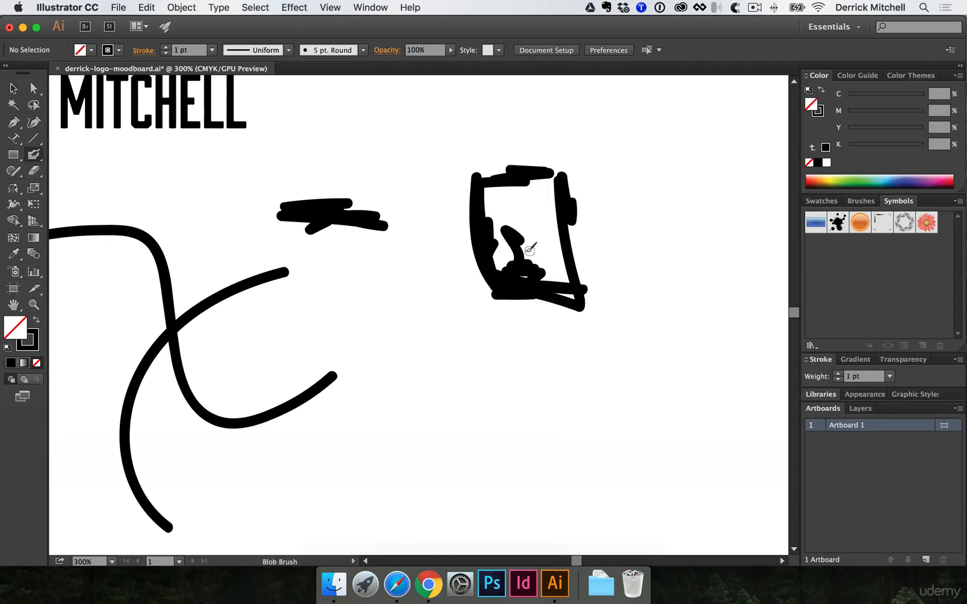
mouse_move(440, 230)
left_mouse_down()
mouse_move(477, 248)
mouse_move(465, 232)
mouse_move(475, 243)
mouse_move(459, 266)
left_mouse_up()
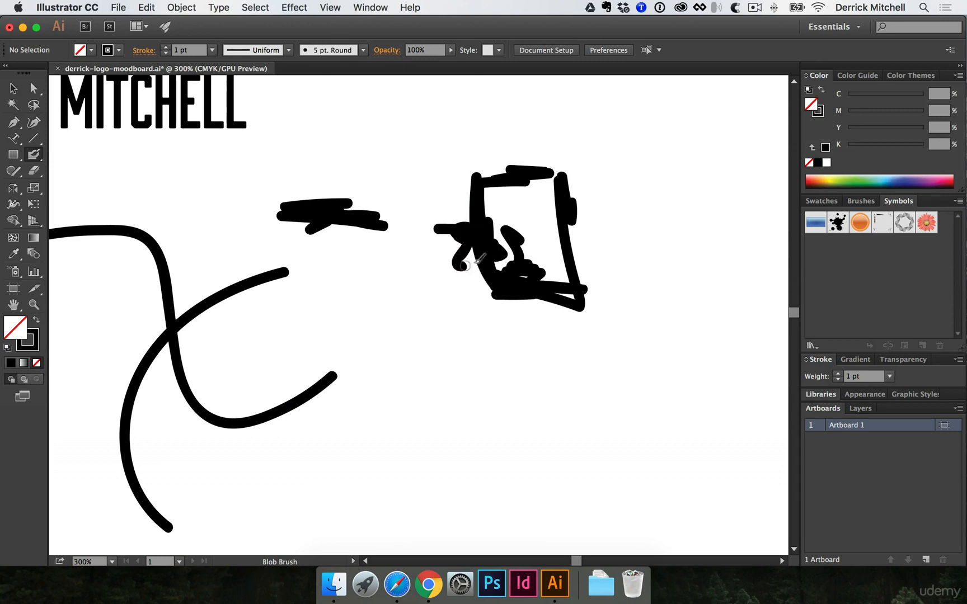
key("v")
left_click(473, 246, "super")
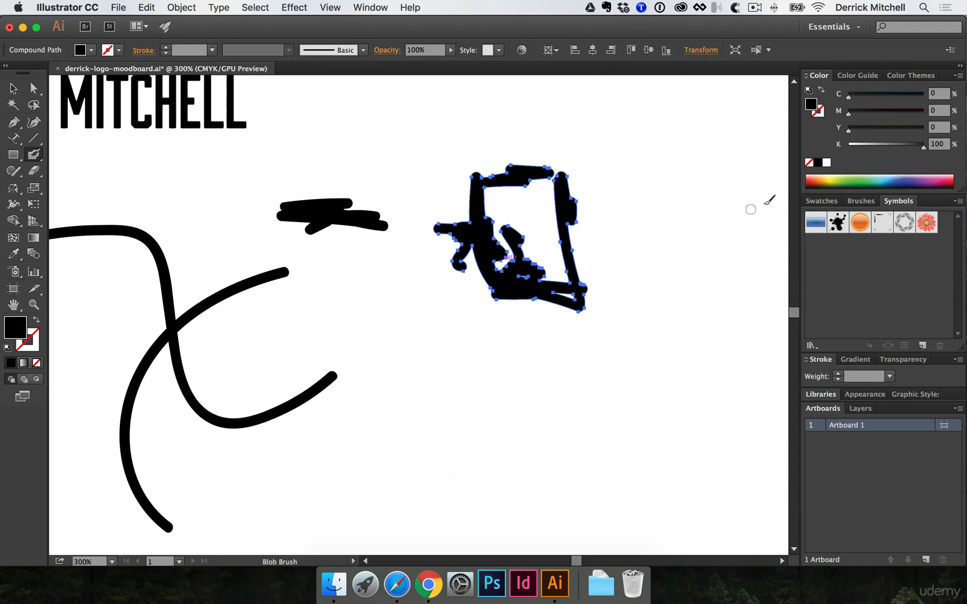
left_click(832, 177)
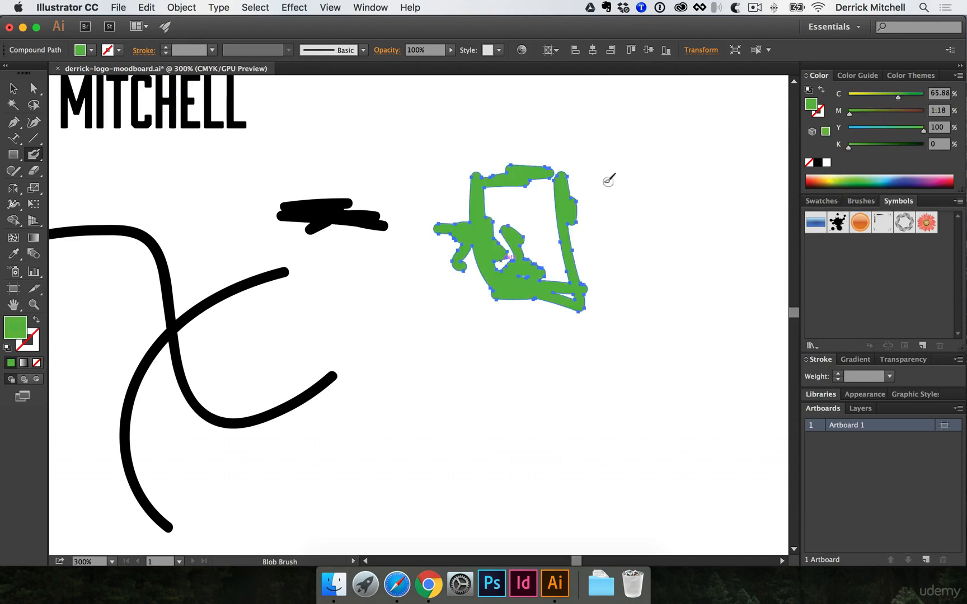
- Sample black and paint a black diagonal brush stroke across the scribble
key("super+shift+a")
key("i")
left_click(335, 214)
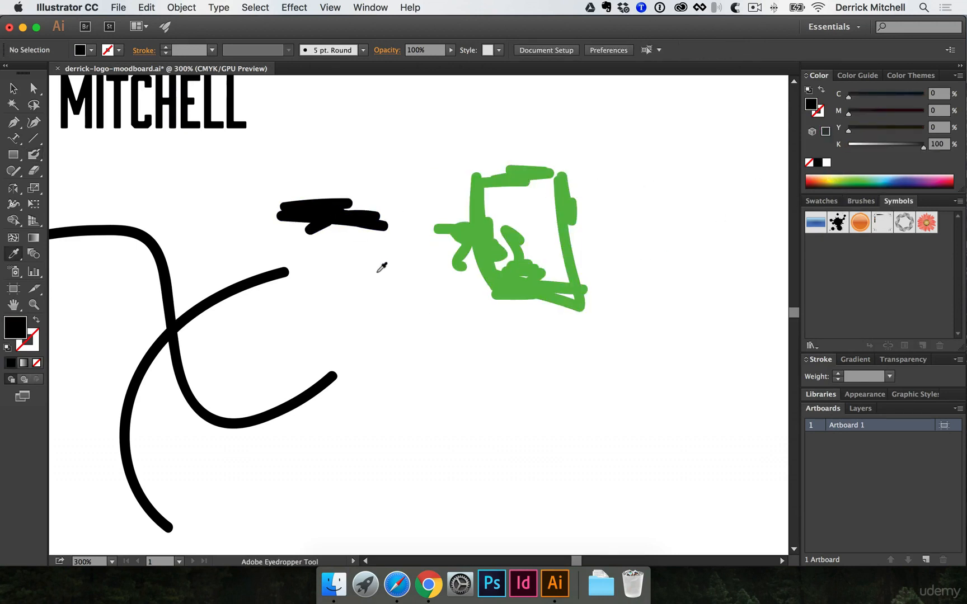
key("b")
left_click_drag(624, 248, 515, 323)
mouse_move(582, 276)
left_mouse_down()
mouse_move(586, 316)
mouse_move(612, 327)
left_mouse_up()
- Move the green scribble left and add green zigzag blob strokes to it
key("v")
left_click_drag(553, 297, 494, 301)
key("shift+b")
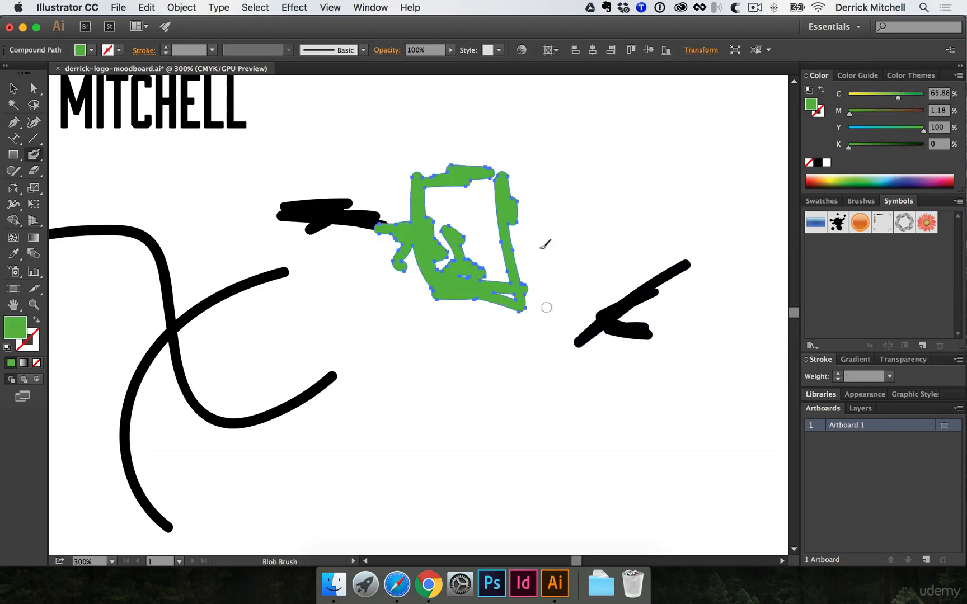
mouse_move(531, 242)
left_mouse_down()
mouse_move(516, 290)
mouse_move(526, 279)
mouse_move(482, 289)
left_mouse_up()
left_click(516, 280, "super")
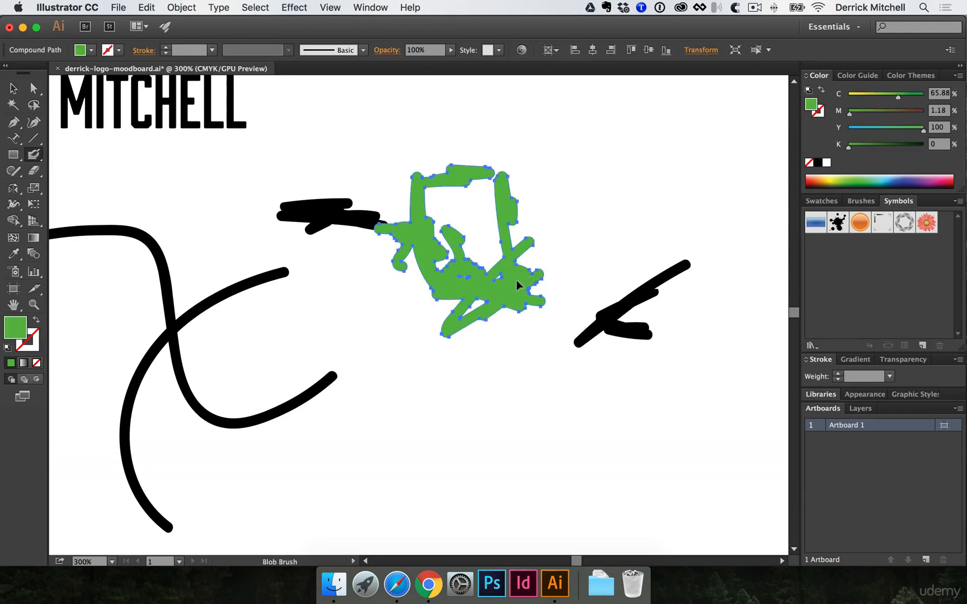
- Marquee-select and delete the scribble and black strokes, then undo the deletion
key("v")
left_click_drag(347, 184, 693, 418)
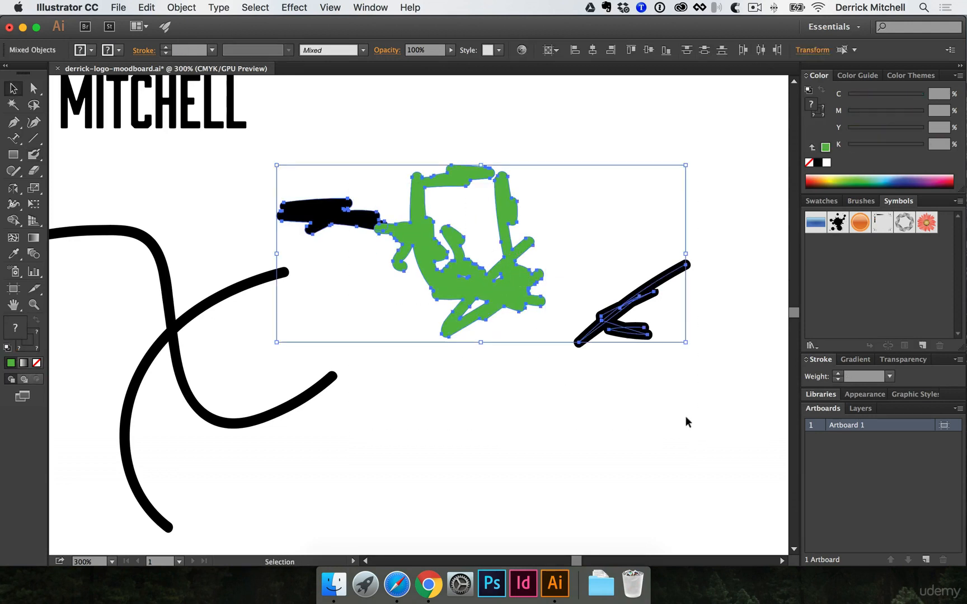
key("Delete")
key("super+z")
left_click(597, 119)
- Erase the lower-right part of the green scribble with the Eraser
key("shift+e")
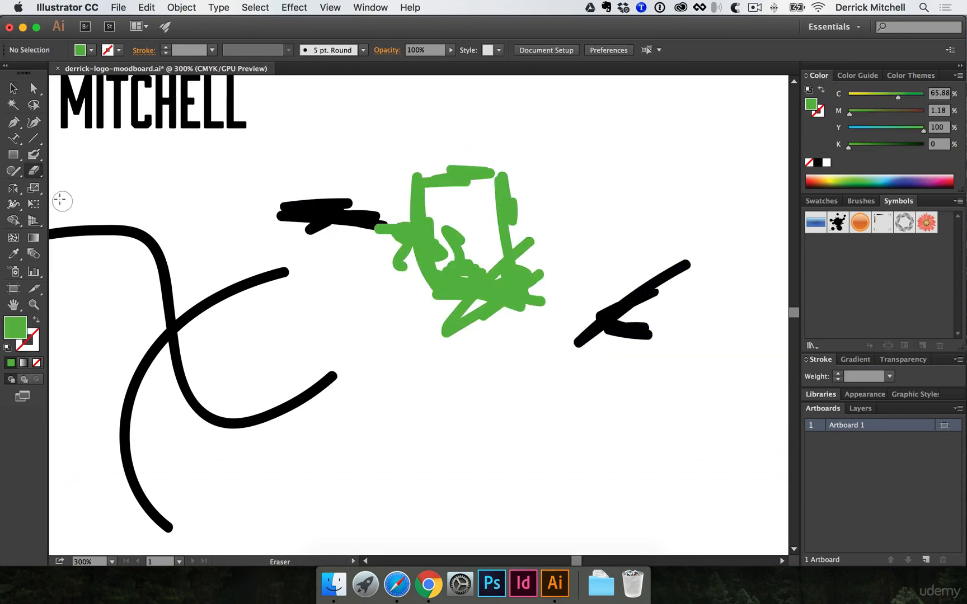
left_click(39, 173)
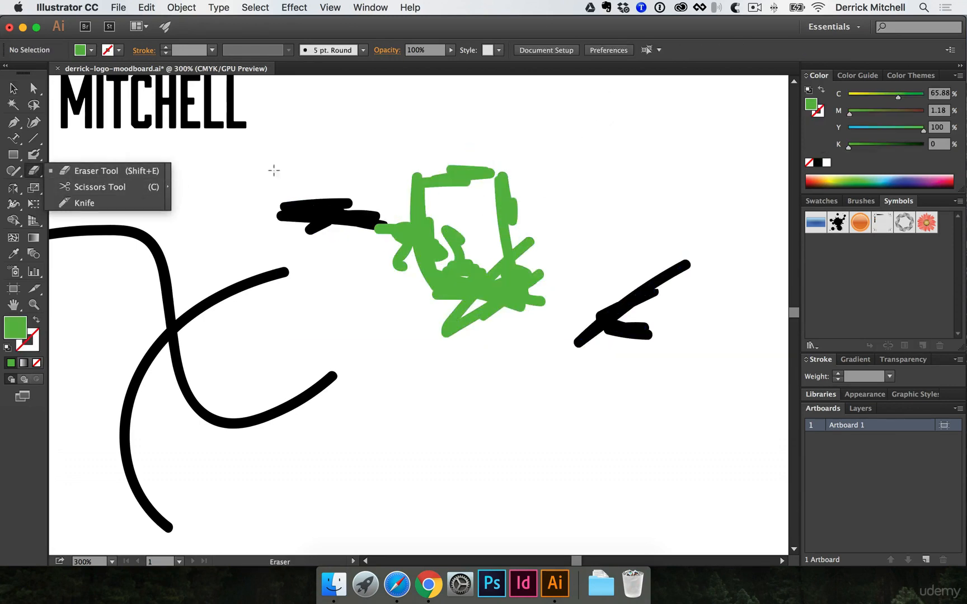
mouse_move(536, 263)
left_mouse_down()
mouse_move(525, 287)
mouse_move(537, 307)
mouse_move(492, 317)
mouse_move(507, 297)
left_mouse_up()
- Select all the black strokes and the green shape and delete them
key("v")
left_click(456, 253)
key("super+minus")
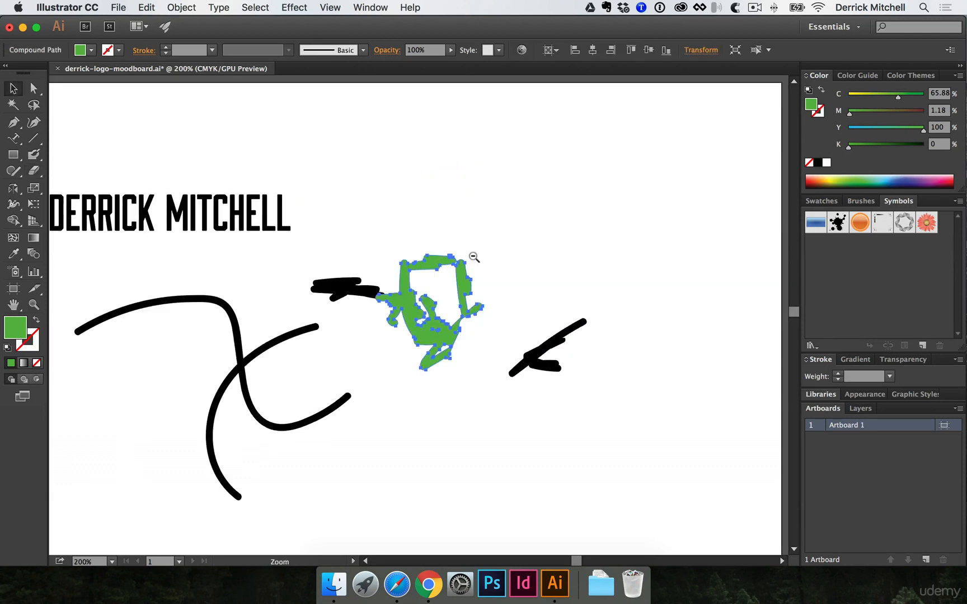
mouse_move(227, 272)
left_mouse_down()
mouse_move(505, 386)
mouse_move(604, 411)
left_mouse_up()
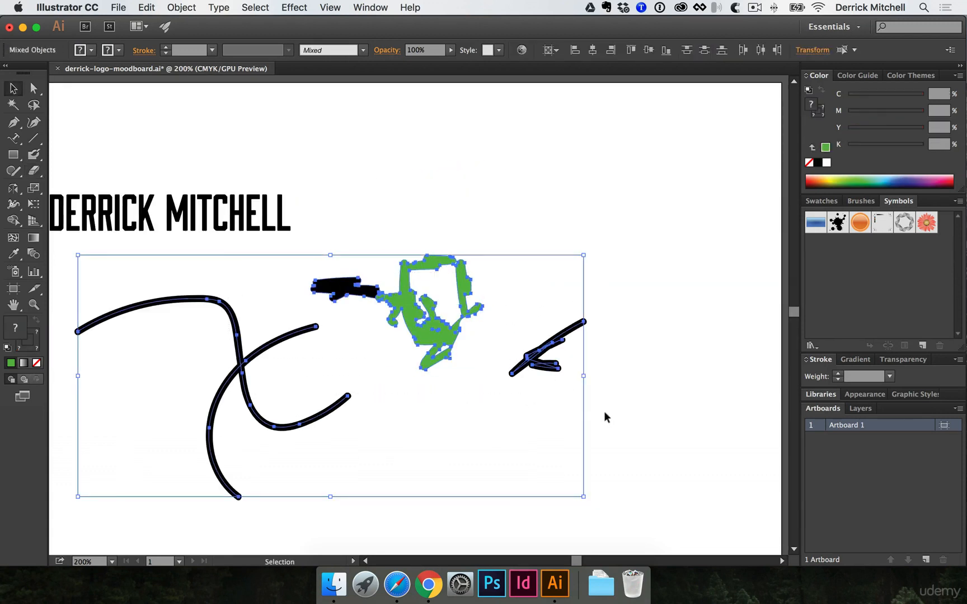
key("Delete")
left_click_drag(435, 334, 619, 345)
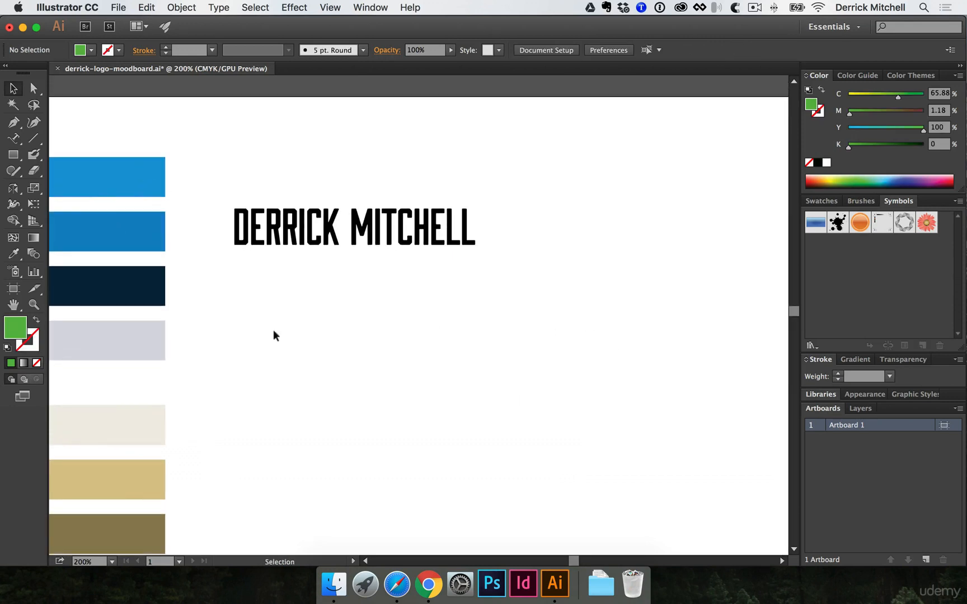
- Draw three overlapping green rectangles beneath the wordmark with the Rectangle tool, then deselect
key("m")
left_click(13, 156)
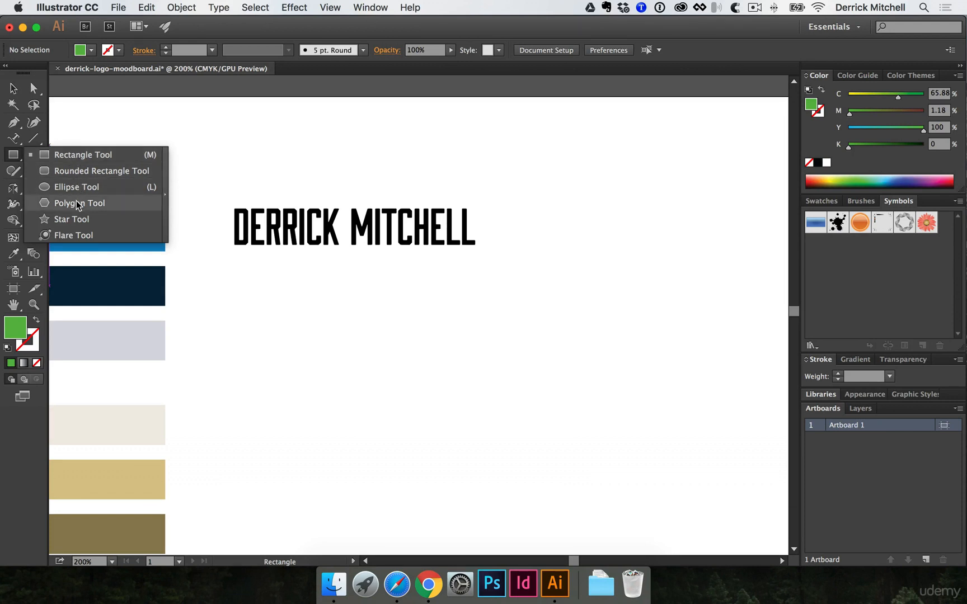
left_click_drag(267, 303, 546, 473)
left_click_drag(607, 258, 495, 365)
left_click_drag(595, 480, 512, 341)
key("space")
left_click_drag(602, 455, 498, 388)
key("v")
left_click(542, 364)
left_click_drag(610, 354, 287, 277)
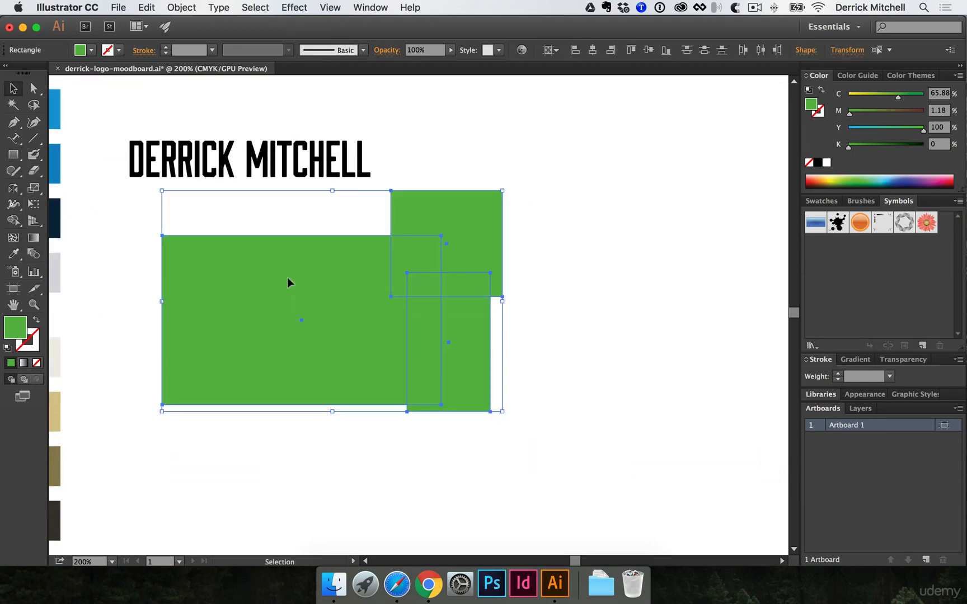
left_click(761, 395)
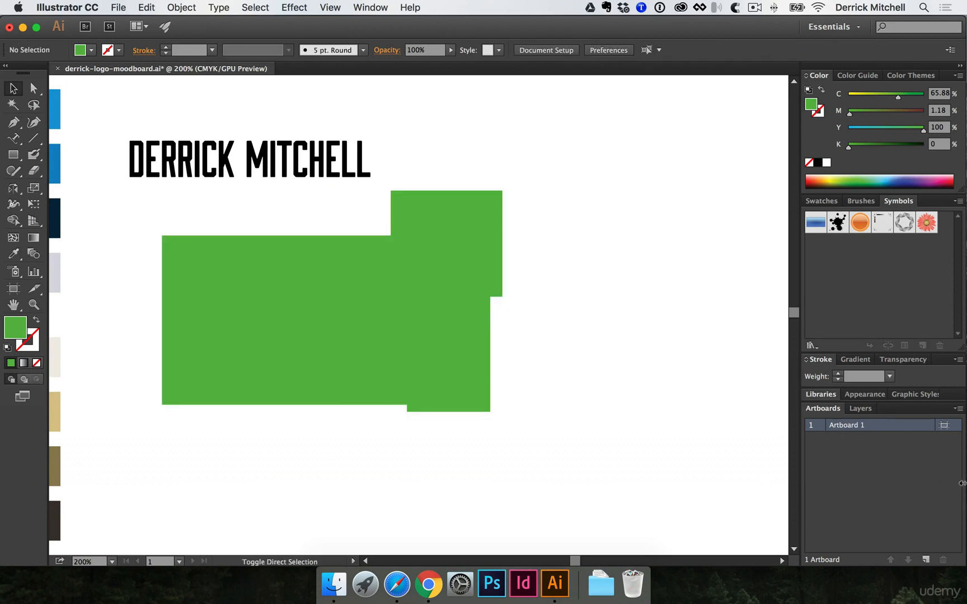
- Set the fill to blue and draw the first four overlapping ellipses of the cloud
key("l")
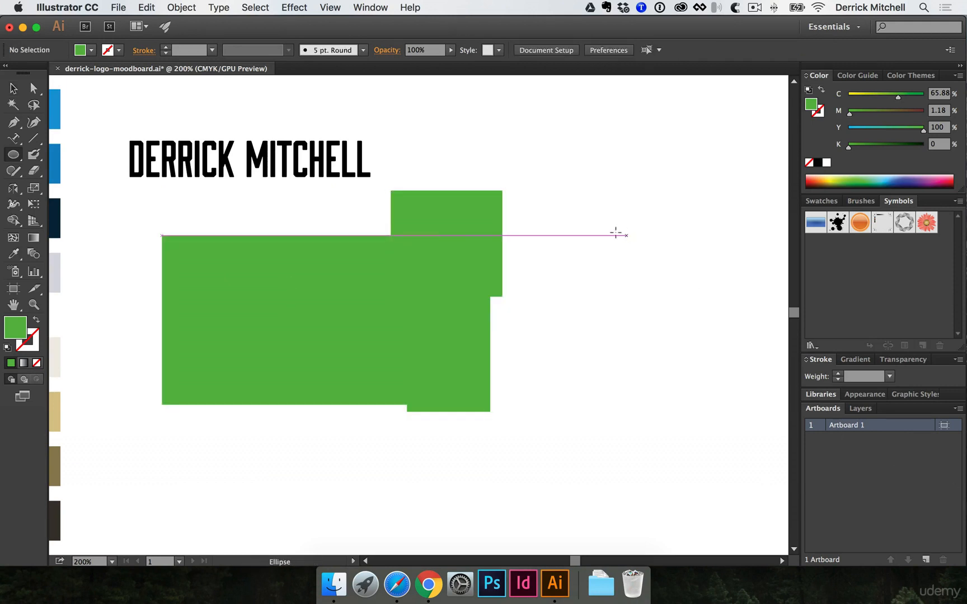
left_click(15, 162)
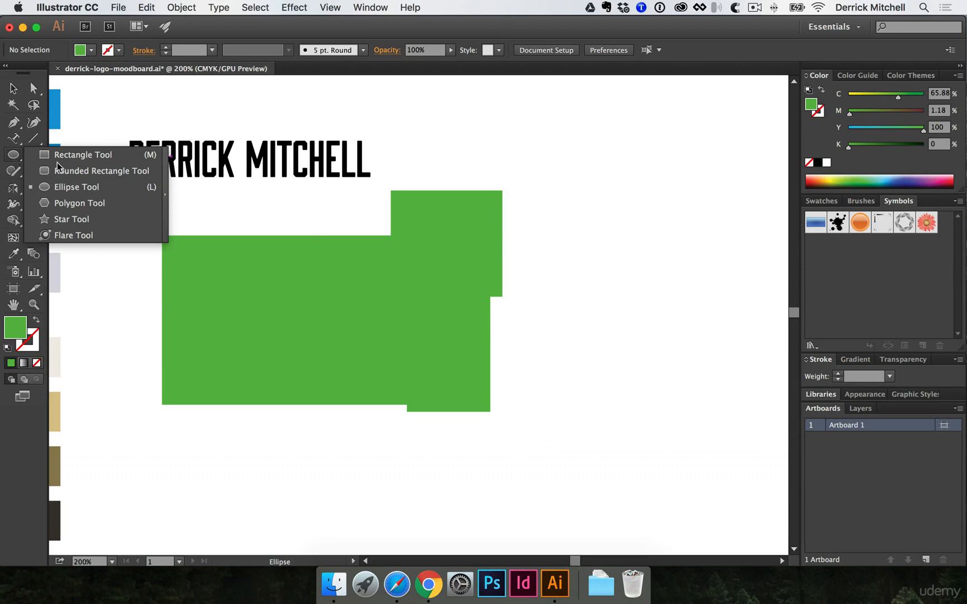
left_click_drag(861, 127, 846, 140)
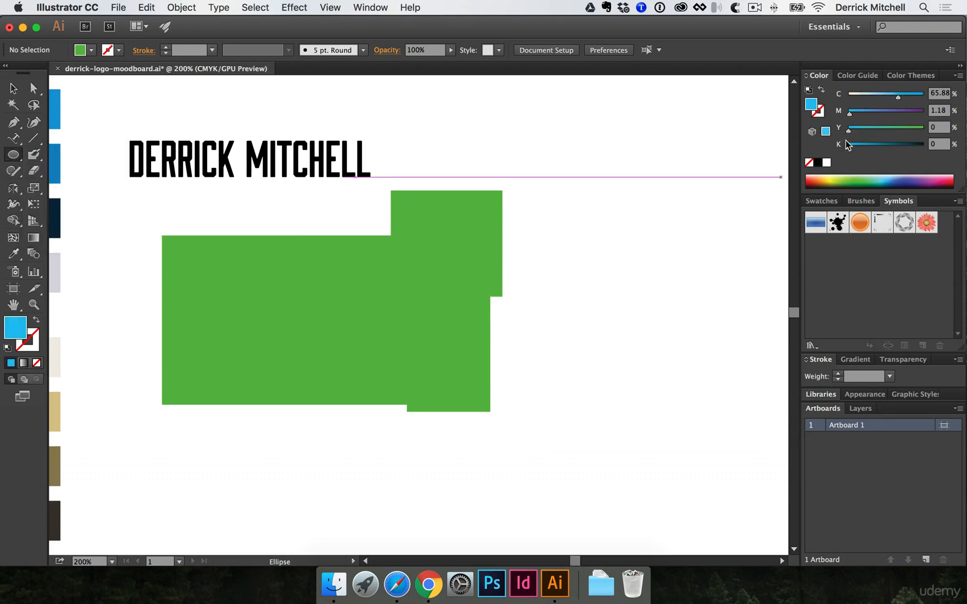
left_click_drag(586, 190, 688, 292)
left_click_drag(734, 211, 650, 311)
mouse_move(737, 371)
left_mouse_down()
mouse_move(667, 297)
mouse_move(610, 262)
left_mouse_up()
left_click_drag(546, 242, 665, 319)
- Add four more ellipses around the cloud and marquee-select all of them
mouse_move(565, 204)
left_mouse_down()
mouse_move(677, 316)
mouse_move(600, 326)
left_mouse_up()
left_click_drag(481, 356, 594, 290)
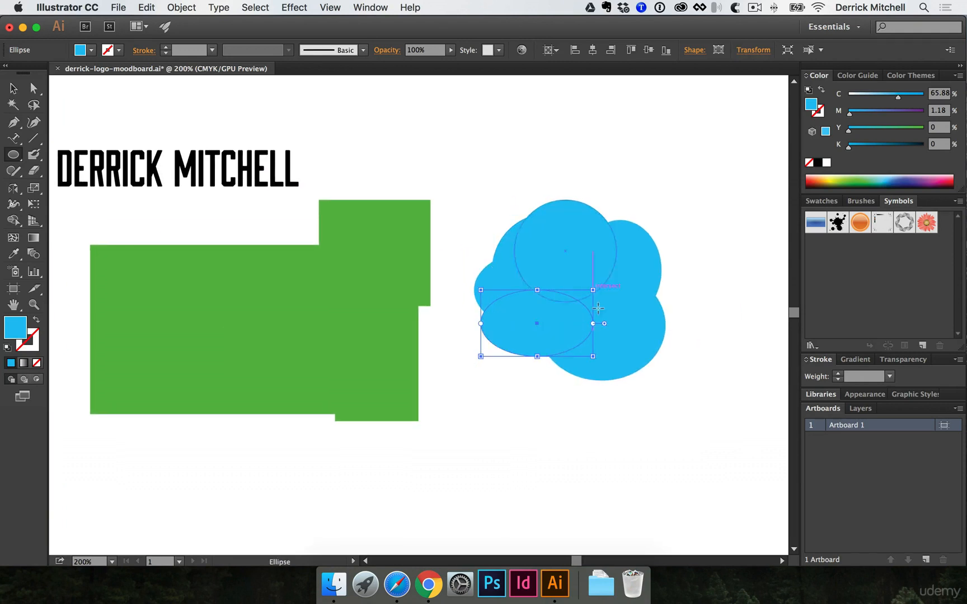
mouse_move(730, 295)
left_mouse_down()
mouse_move(705, 290)
mouse_move(605, 341)
mouse_move(604, 357)
left_mouse_up()
left_click_drag(708, 233, 621, 331)
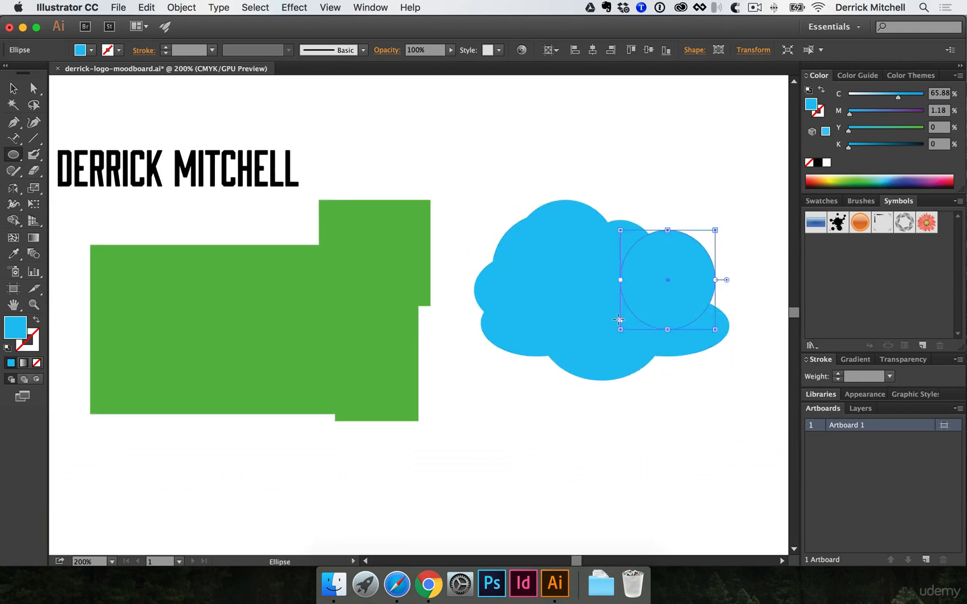
scroll(492, 288, "right", 4)
key("v")
left_click_drag(396, 185, 619, 395)
left_click(620, 397)
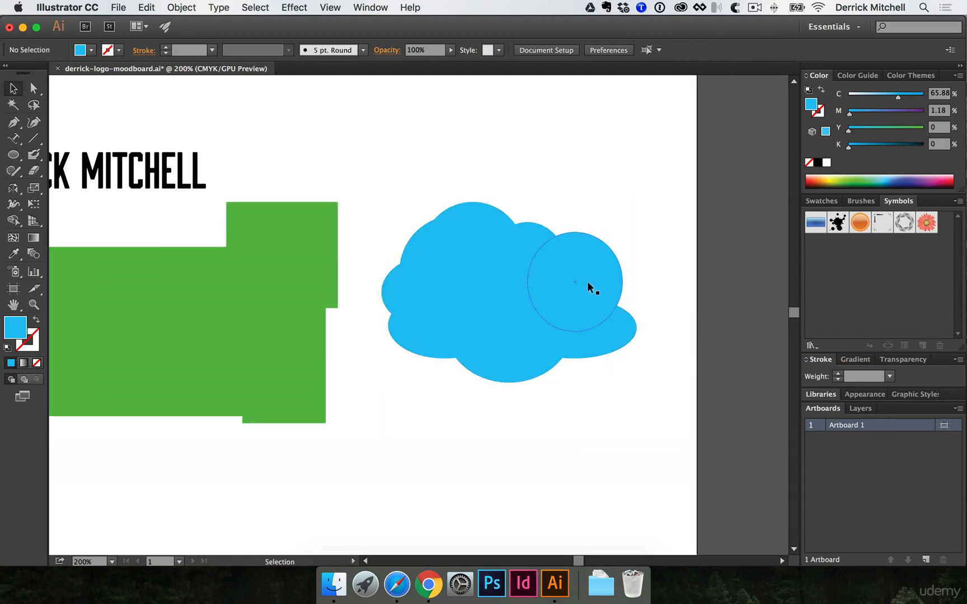
left_click(589, 287)
left_click_drag(390, 190, 624, 395)
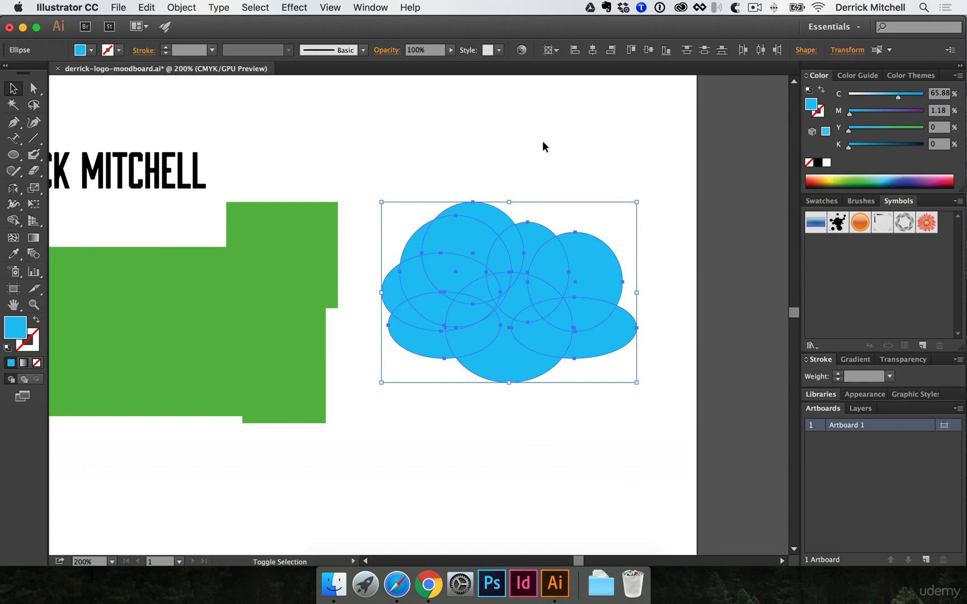
key("shift+m")
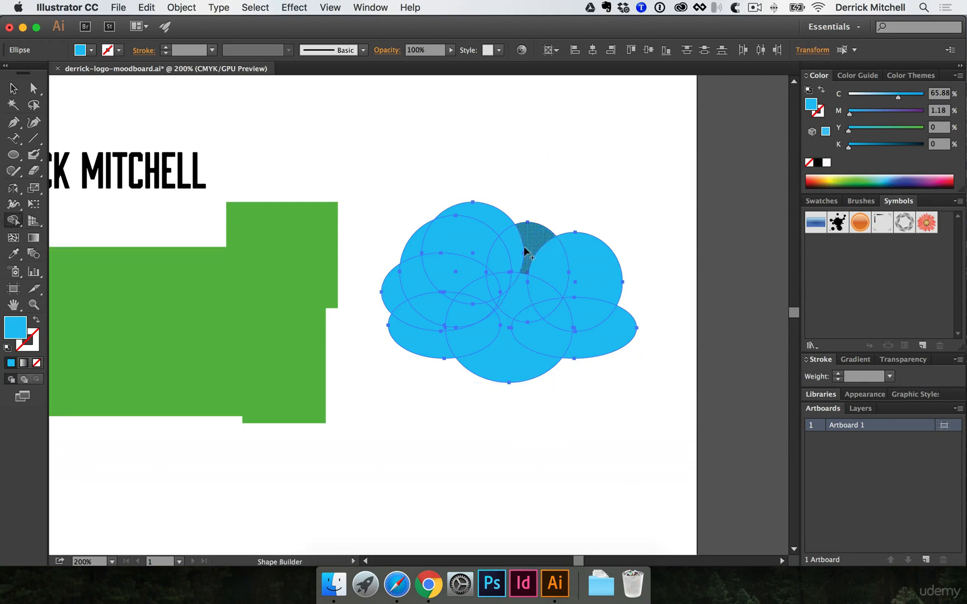
- Merge the cloud's top-left regions together with the Shape Builder
mouse_move(529, 251)
left_mouse_down()
mouse_move(467, 245)
mouse_move(436, 292)
mouse_move(413, 273)
left_mouse_up()
mouse_move(451, 224)
left_mouse_down()
mouse_move(501, 222)
mouse_move(434, 231)
mouse_move(405, 247)
left_mouse_up()
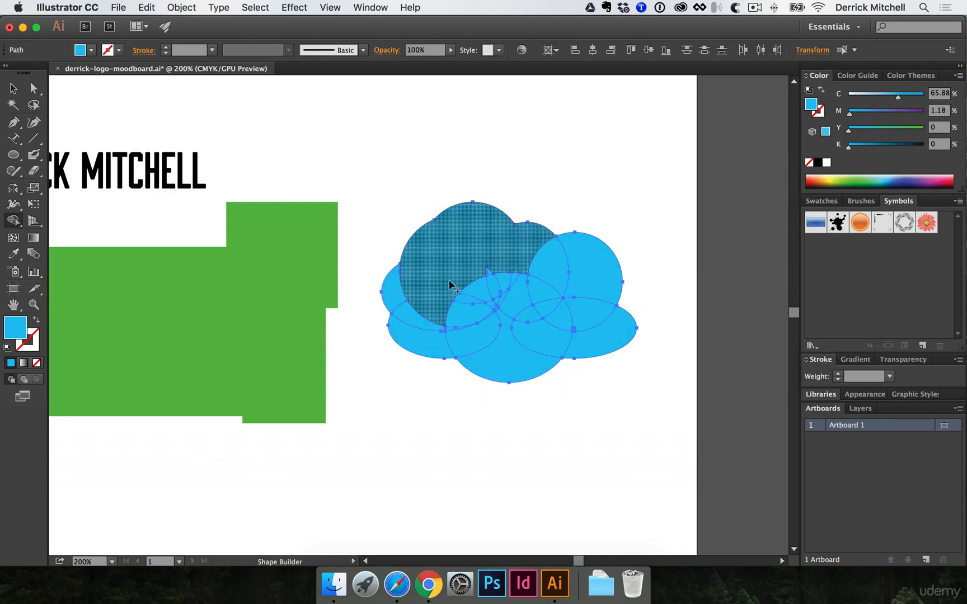
mouse_move(486, 303)
left_mouse_down()
mouse_move(463, 296)
mouse_move(509, 303)
left_mouse_up()
key("v")
left_click(532, 395)
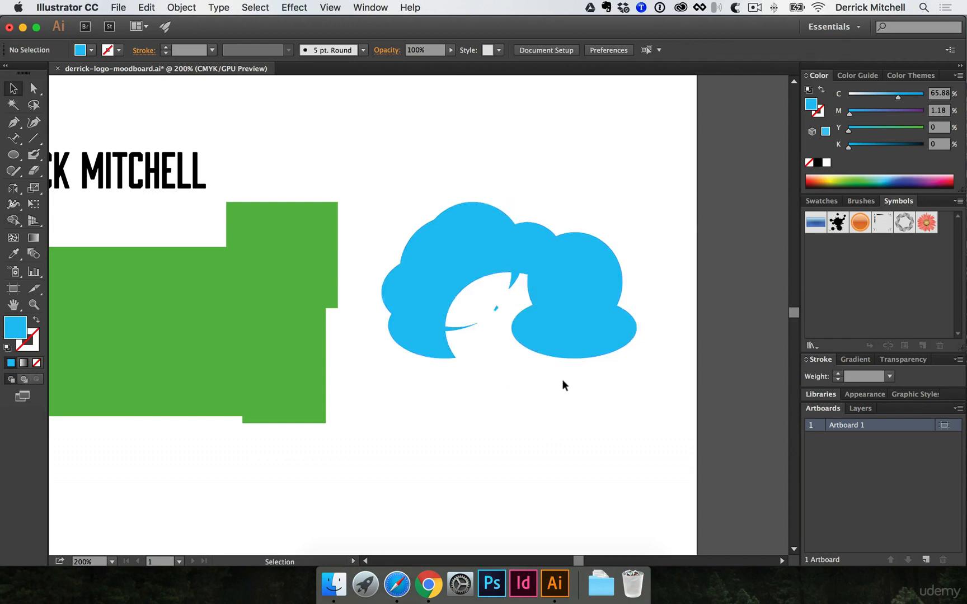
left_click(484, 263)
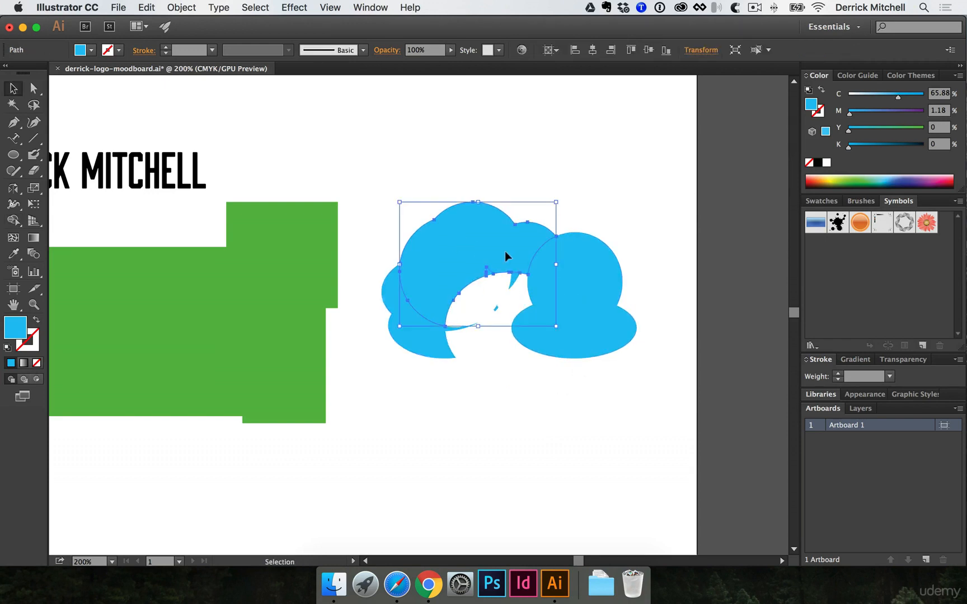
left_click(397, 199)
- Merge the remaining cloud pieces into one shape and move it up and left
key("shift+m")
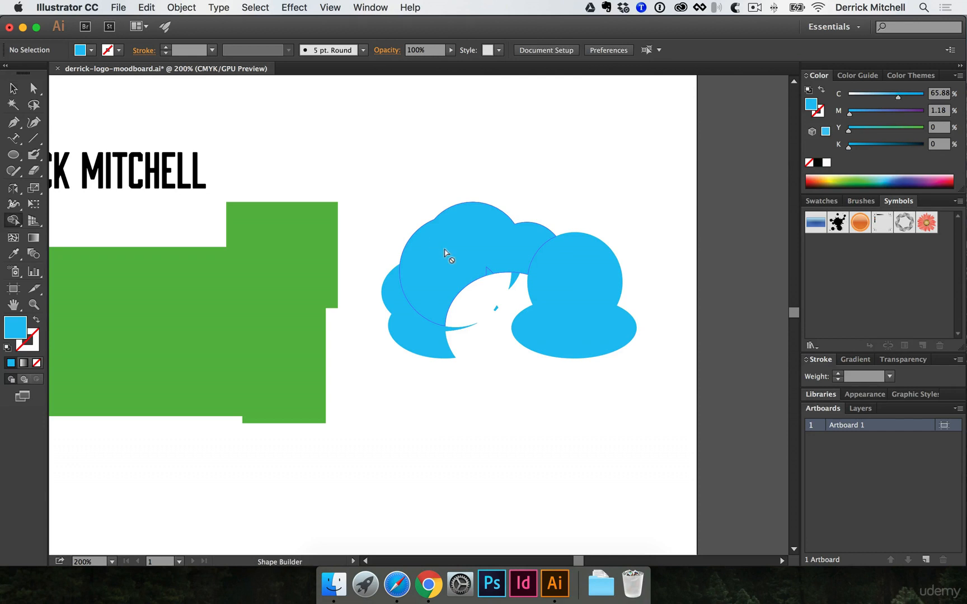
left_click_drag(375, 177, 640, 383)
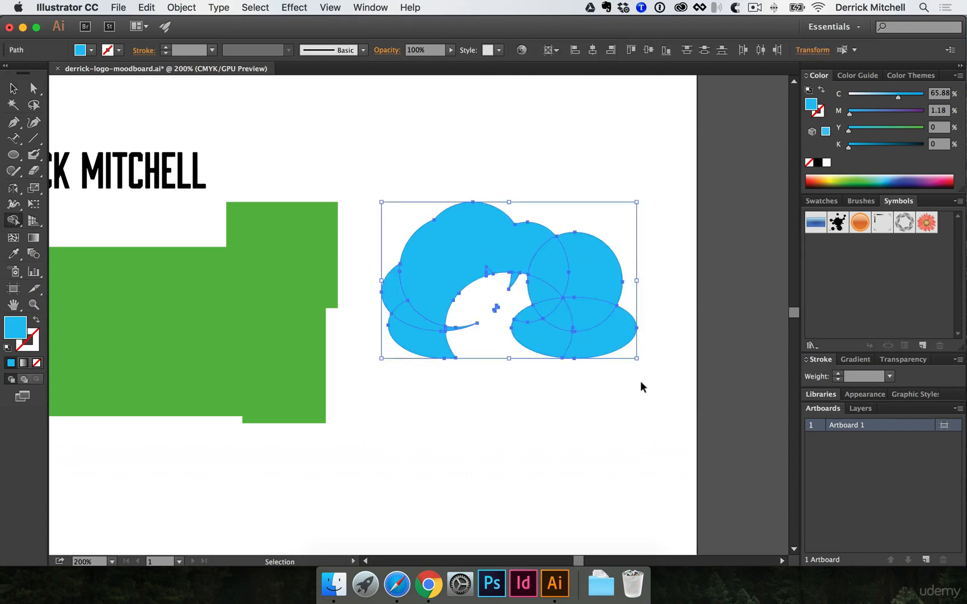
mouse_move(612, 339)
left_mouse_down()
mouse_move(552, 333)
mouse_move(567, 286)
mouse_move(543, 297)
mouse_move(464, 257)
mouse_move(393, 283)
mouse_move(408, 347)
left_mouse_up()
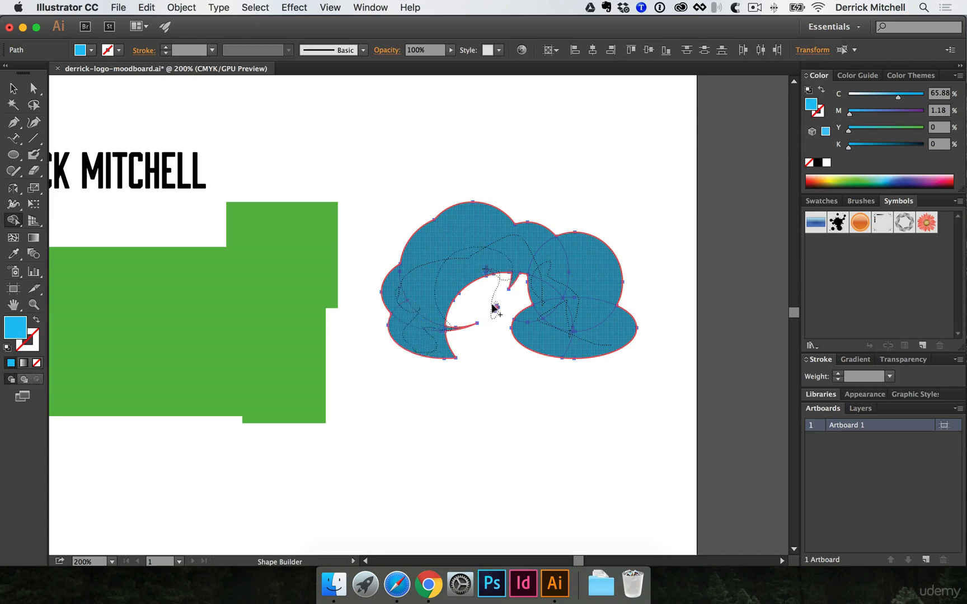
left_click_drag(494, 305, 495, 309)
key("v")
key("super+shift+a")
left_click_drag(570, 328, 488, 225)
left_click(468, 287)
- Drag the cloud around, settling it up and right of the green rectangles
left_click_drag(478, 182, 295, 287)
key("space")
left_click_drag(321, 304, 545, 336)
left_click_drag(531, 337, 465, 355)
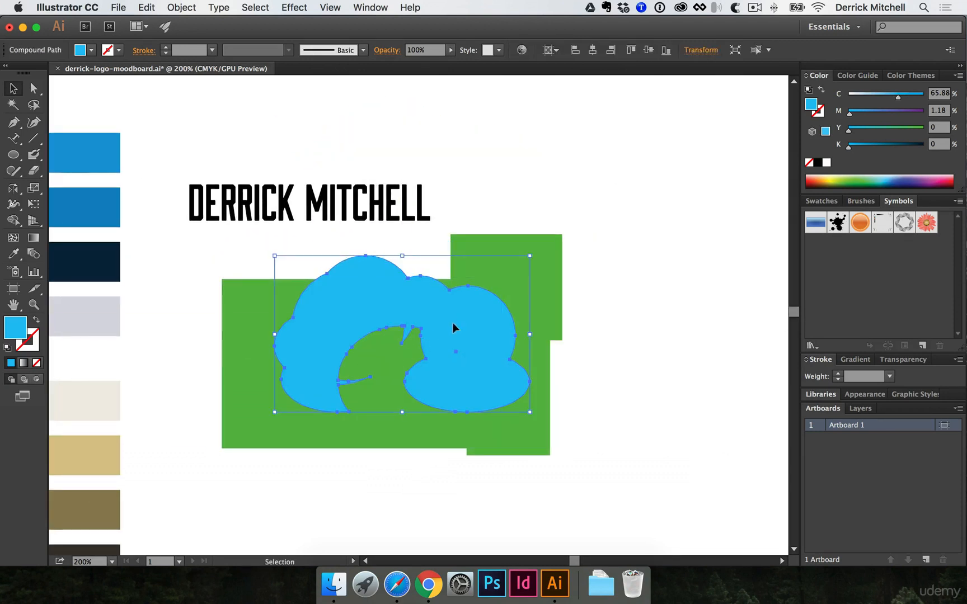
left_click_drag(420, 317, 643, 306)
key("space")
left_click_drag(634, 315, 611, 322)
left_click_drag(521, 274, 559, 228)
- Select the cloud with the green shapes to check the layout, then deselect
left_click_drag(320, 211, 528, 447)
left_click(529, 447)
left_click_drag(456, 435, 561, 429)
left_click_drag(314, 420, 355, 386)
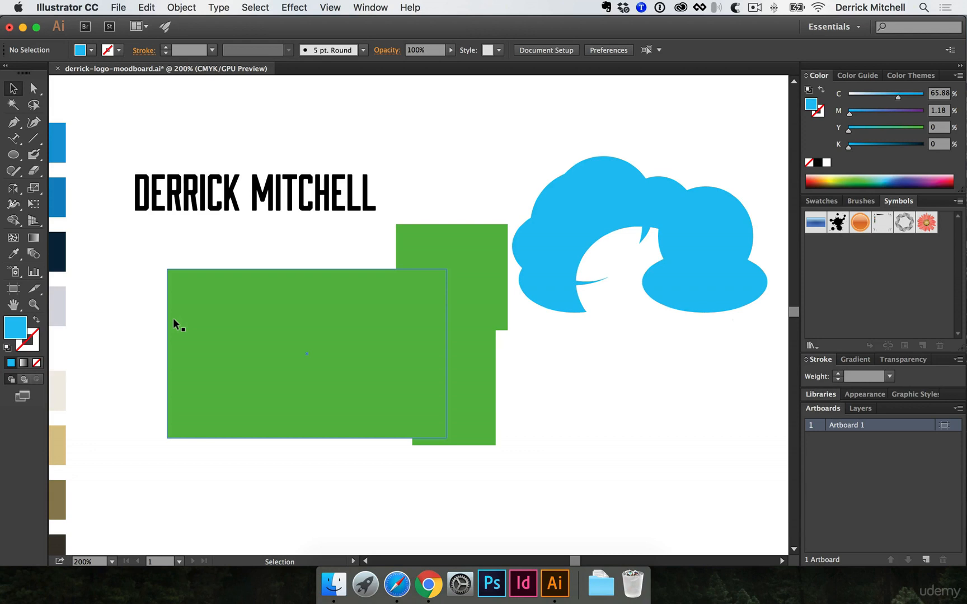
key("super+shift+a")
left_click(21, 206)
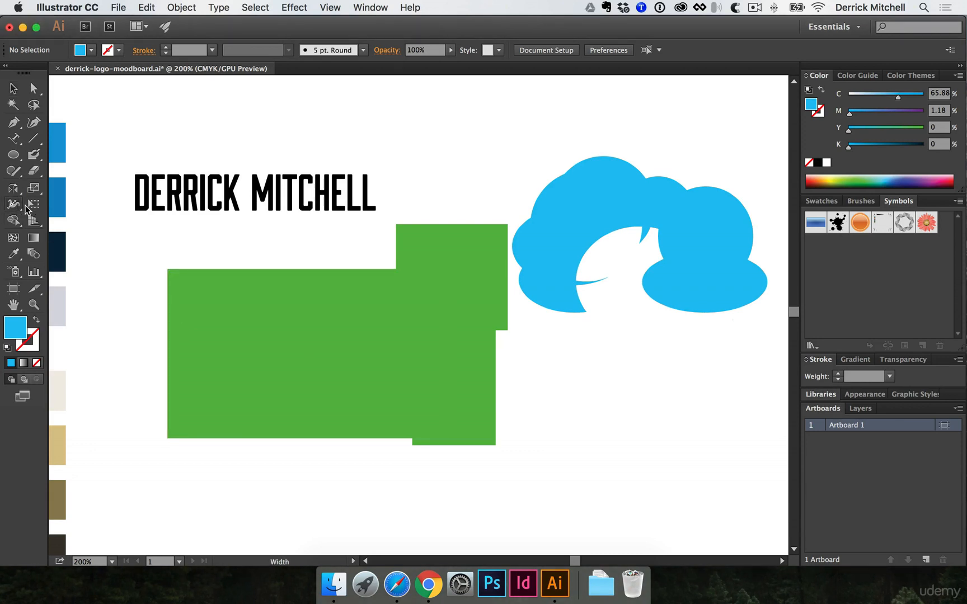
left_click(20, 207)
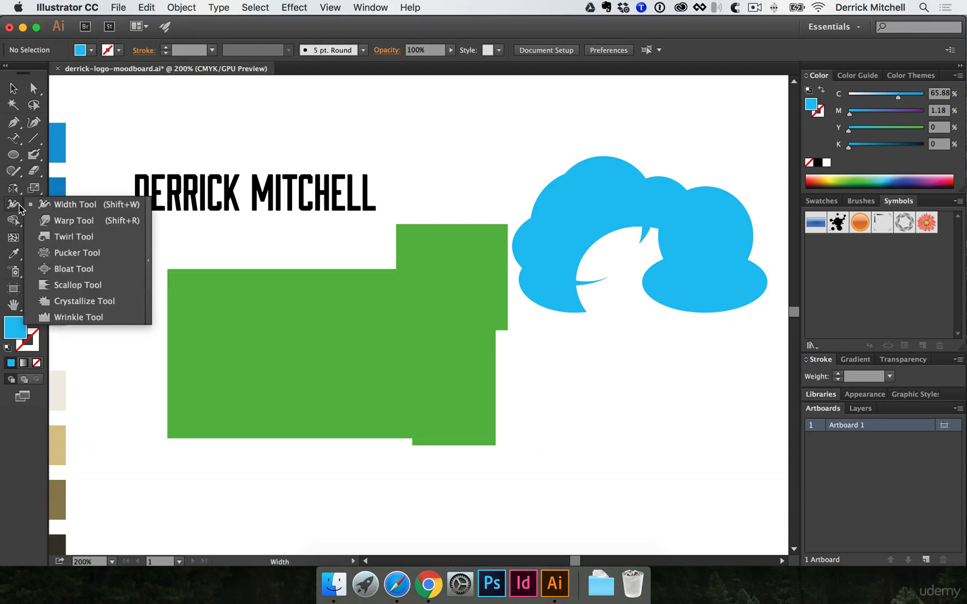
- Draw a straight blue horizontal line below the cloud with the Pen tool
key("space")
left_click_drag(394, 324, 231, 267)
key("p")
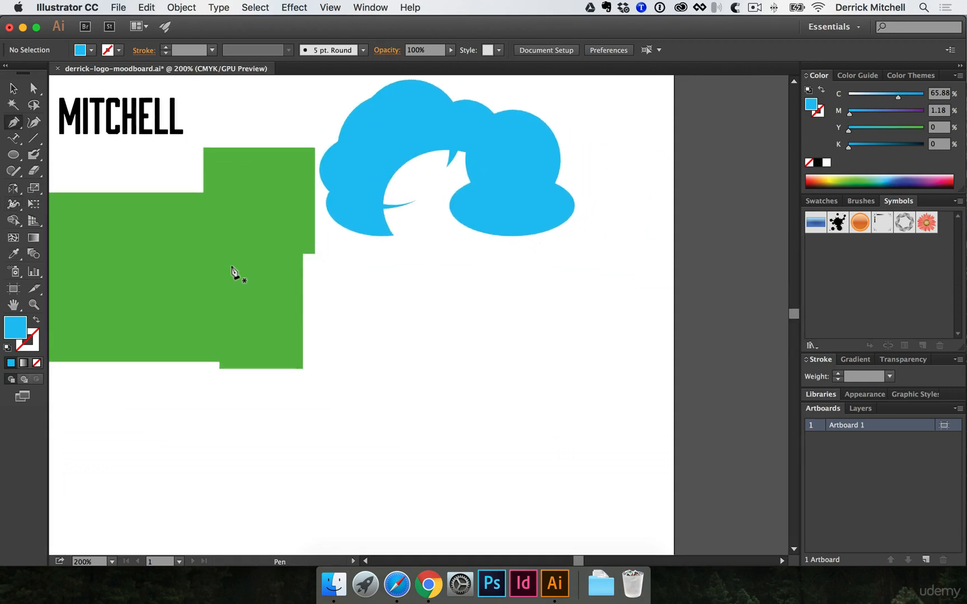
left_click(353, 300)
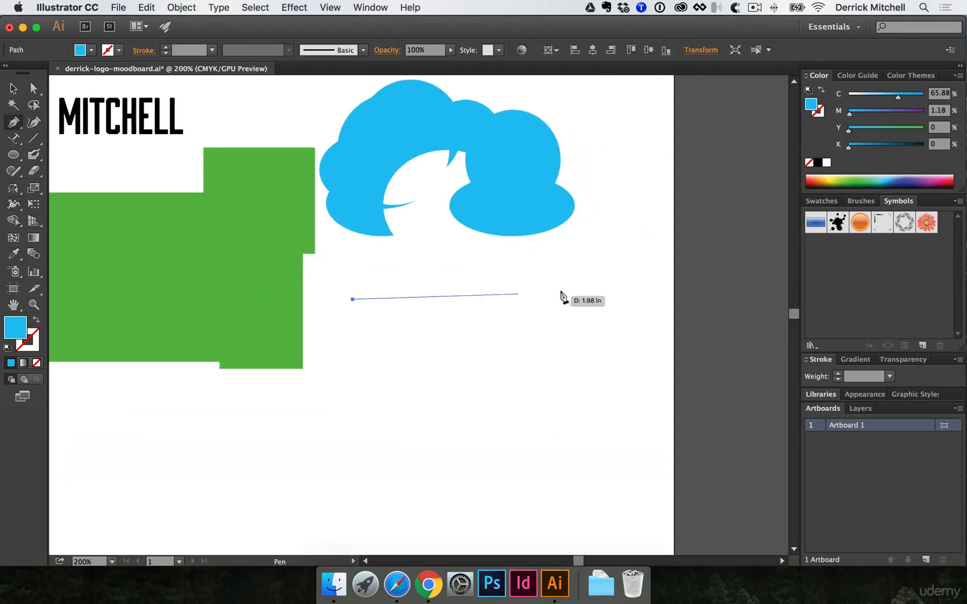
left_click(574, 298)
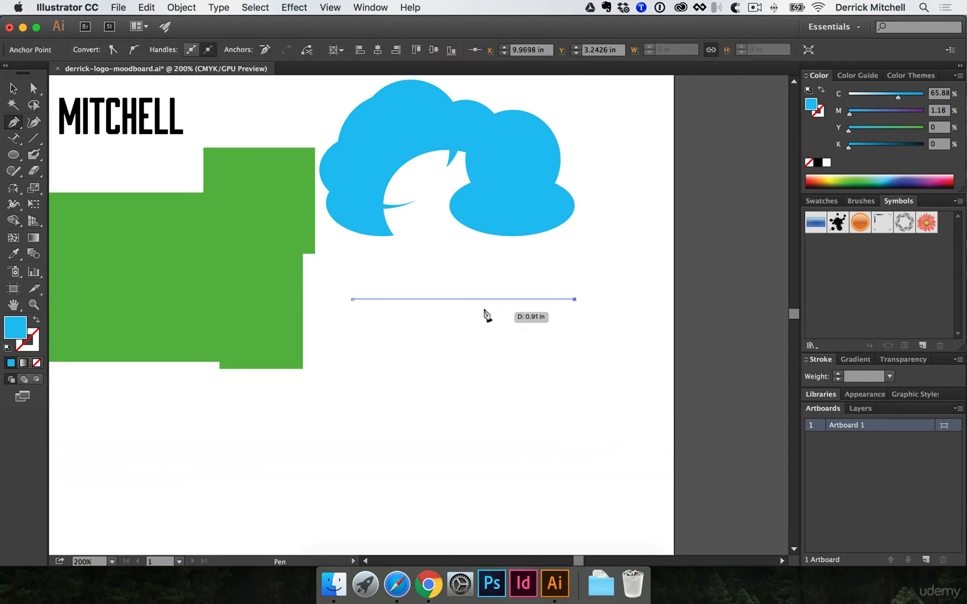
key("shift+x")
key("v")
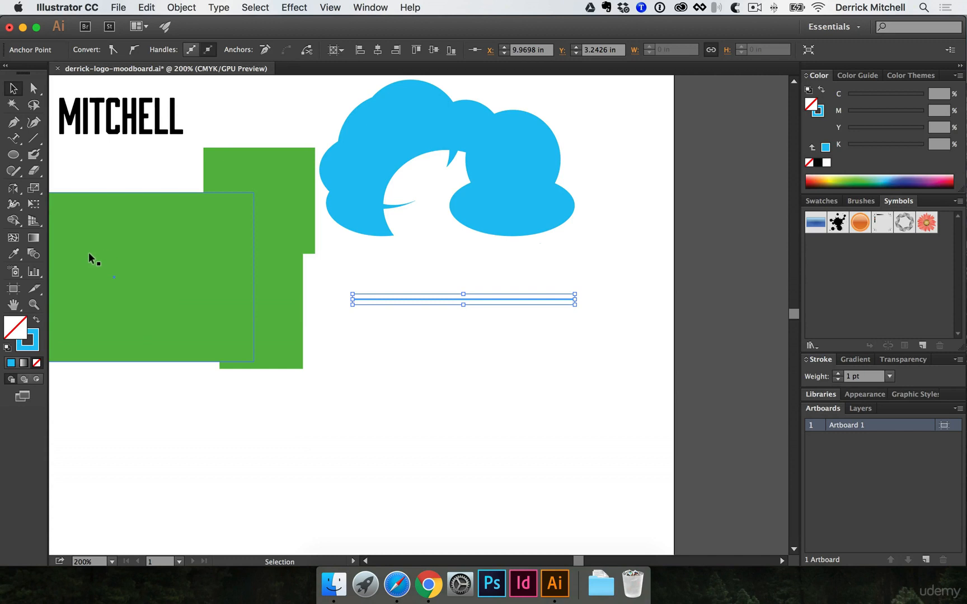
- Widen the line with the Width tool into a swelling, tapered wave, then deselect
key("shift+w")
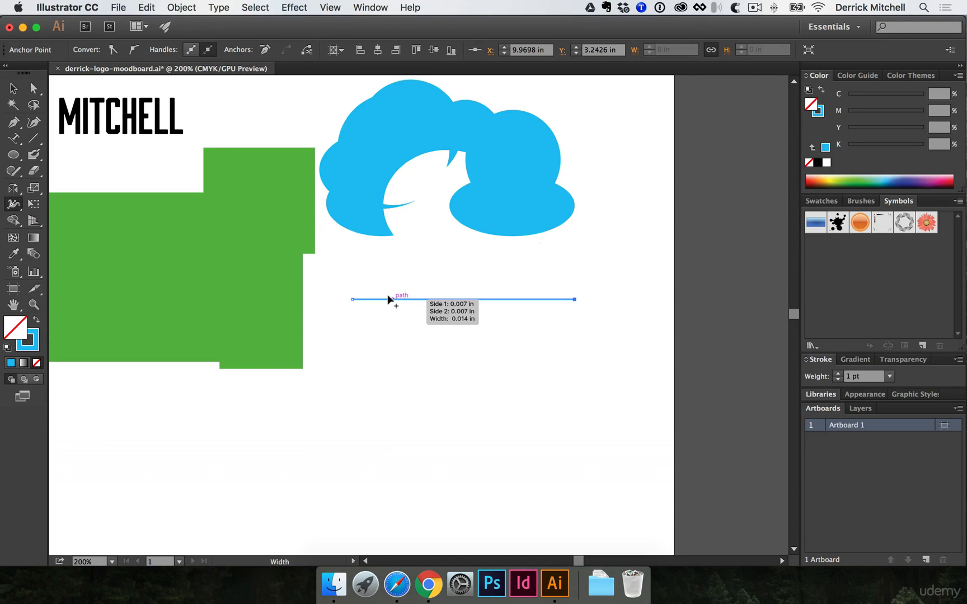
mouse_move(397, 300)
left_mouse_down()
mouse_move(394, 317)
mouse_move(433, 290)
mouse_move(475, 301)
mouse_move(475, 273)
mouse_move(516, 298)
mouse_move(523, 284)
left_mouse_up()
left_click(519, 378)
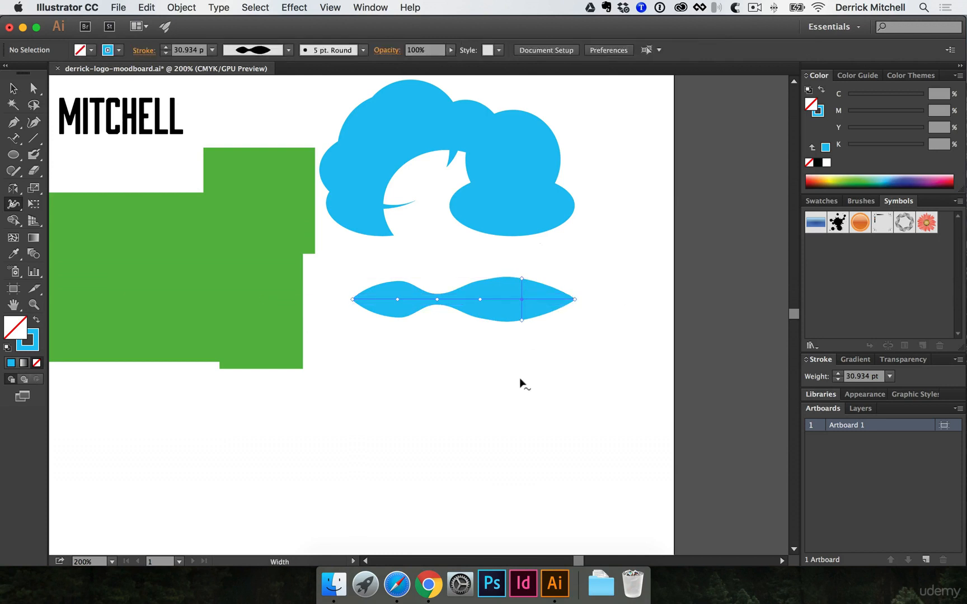
key("v")
left_click_drag(358, 276, 423, 318)
scroll(454, 307, "down", 3)
left_click(453, 307)
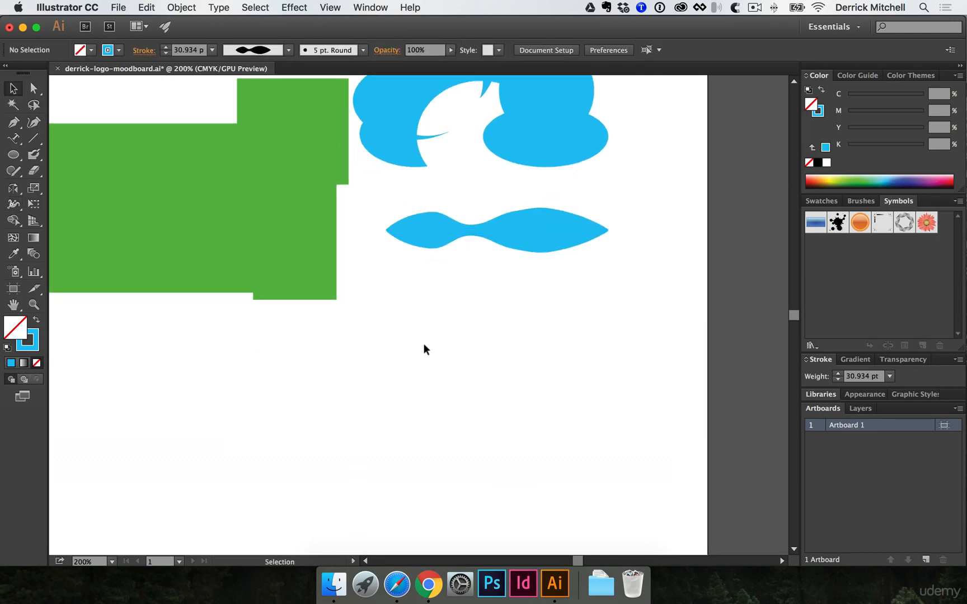
- Draw a vertical Pen line and widen its bottom into a tapered spike with the Width tool
key("p")
left_click(407, 304)
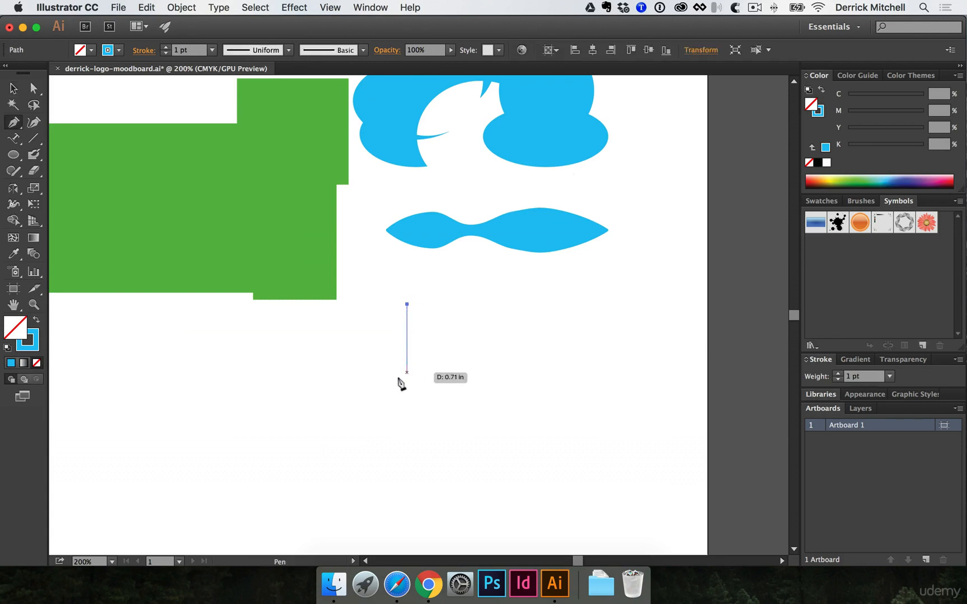
left_click(407, 398)
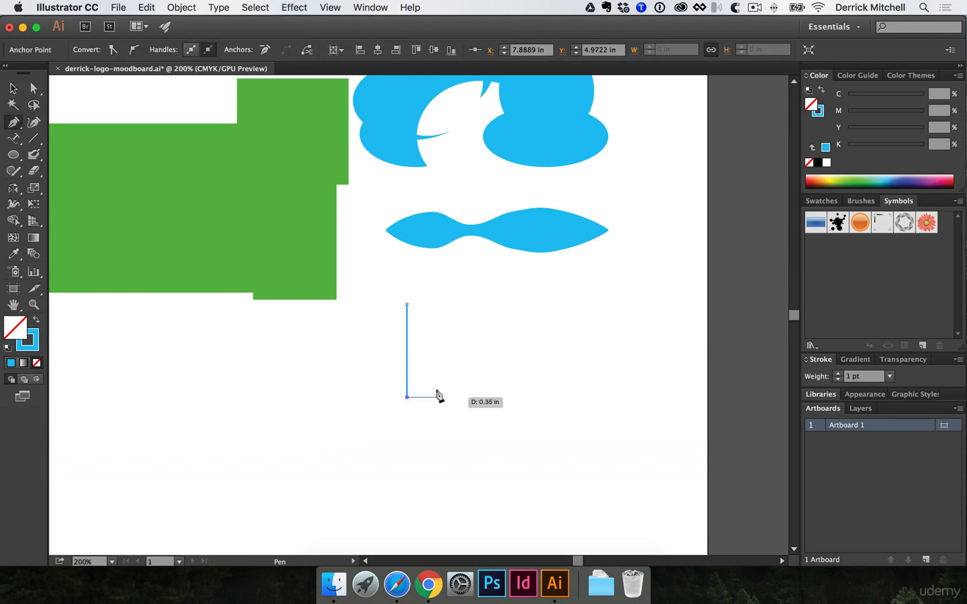
key("shift+w")
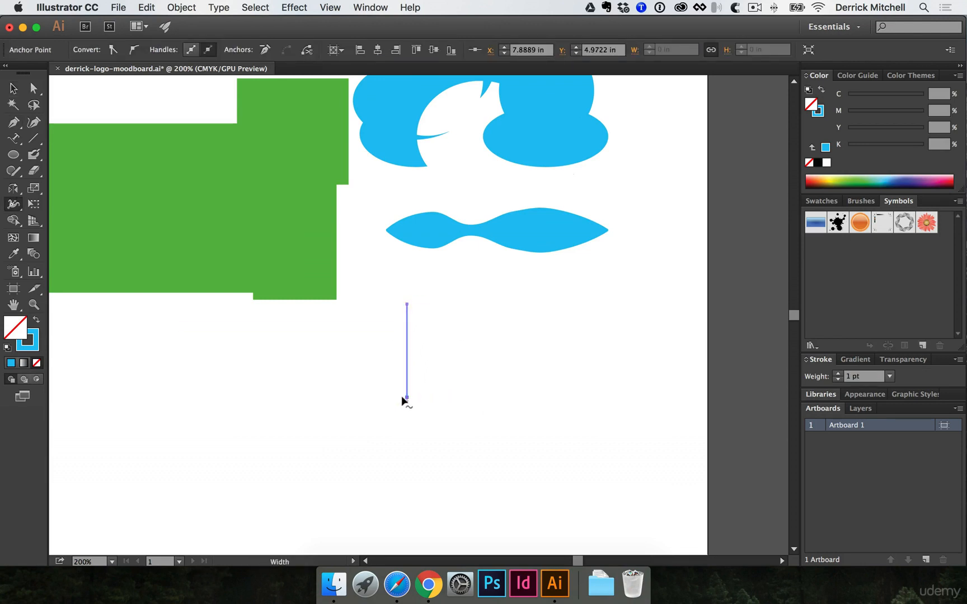
left_click_drag(407, 397, 443, 400)
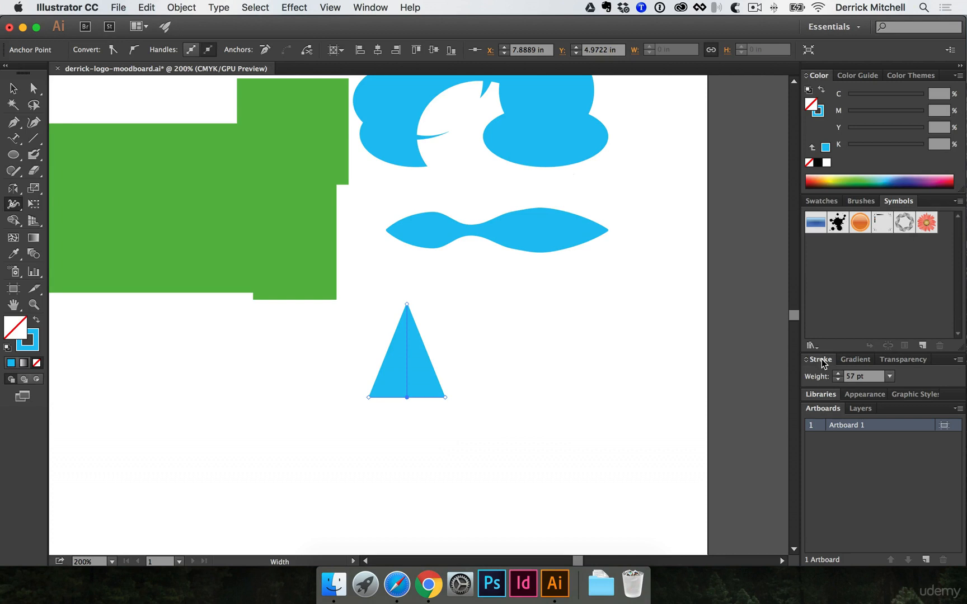
- Set the stroke to Round Cap to turn the spike into a teardrop
left_click(958, 361)
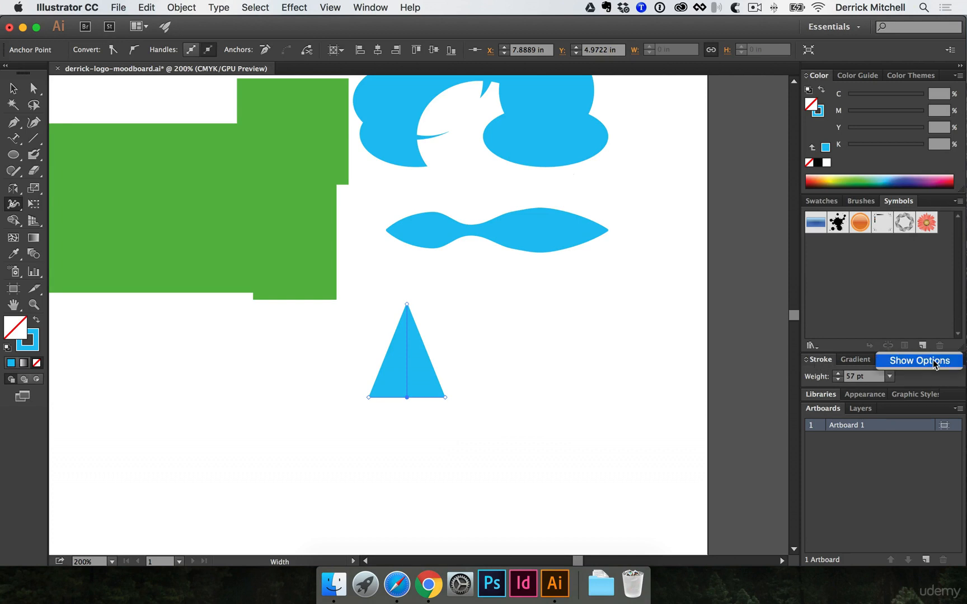
left_click(937, 364)
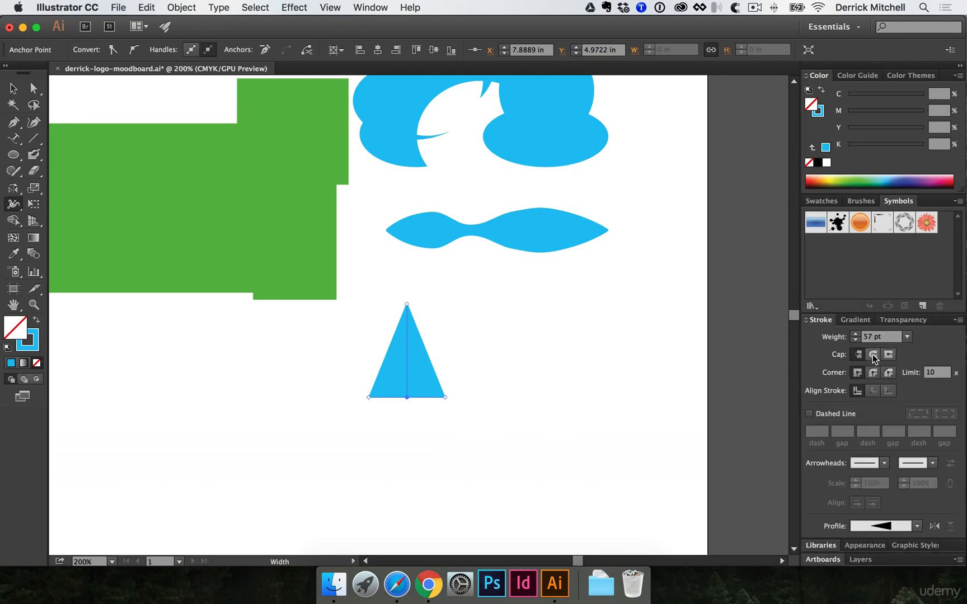
left_click(873, 354)
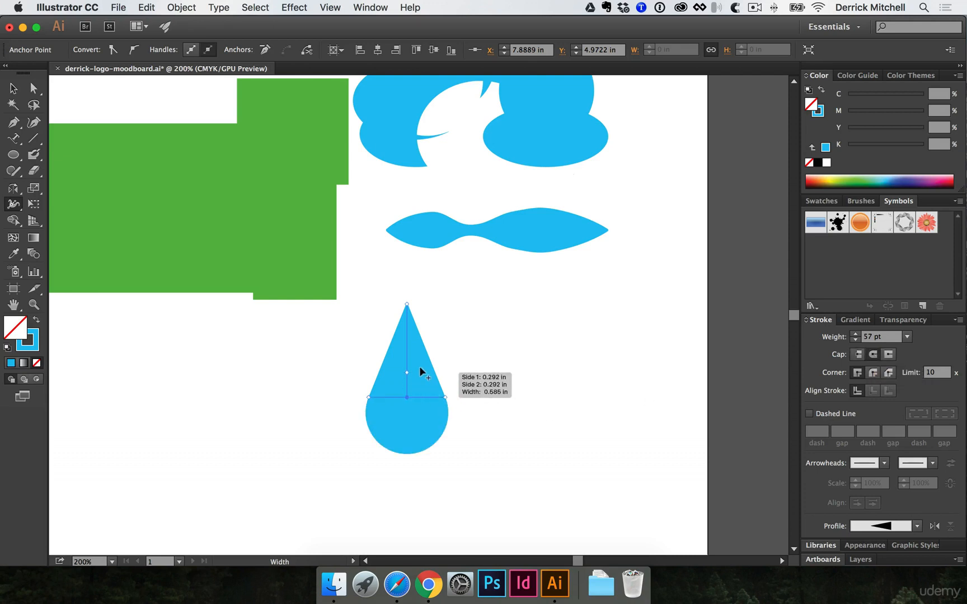
- Move the teardrop left so it sits under the wave
key("v")
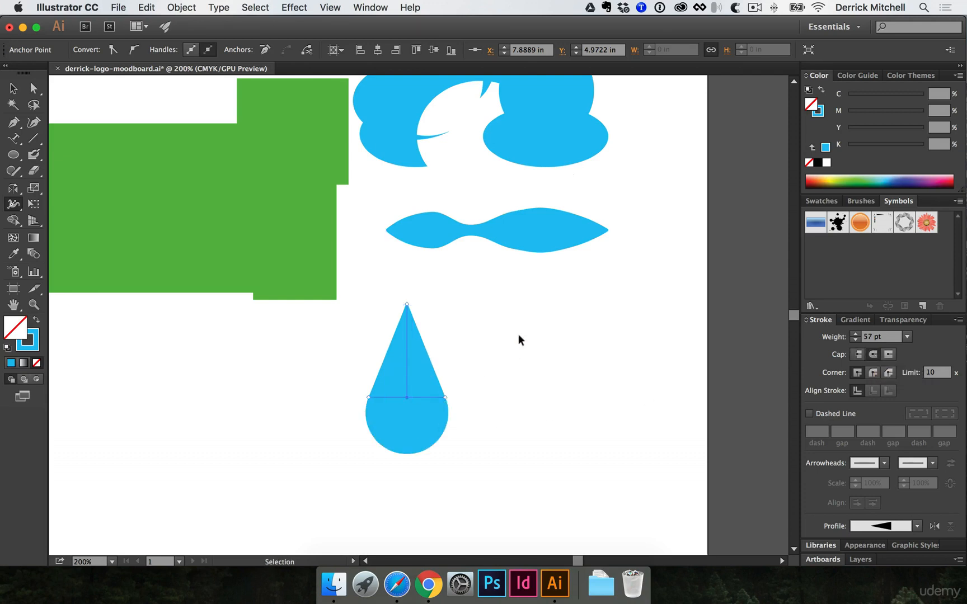
left_click(519, 338)
left_click_drag(417, 384, 386, 386)
left_click(516, 375)
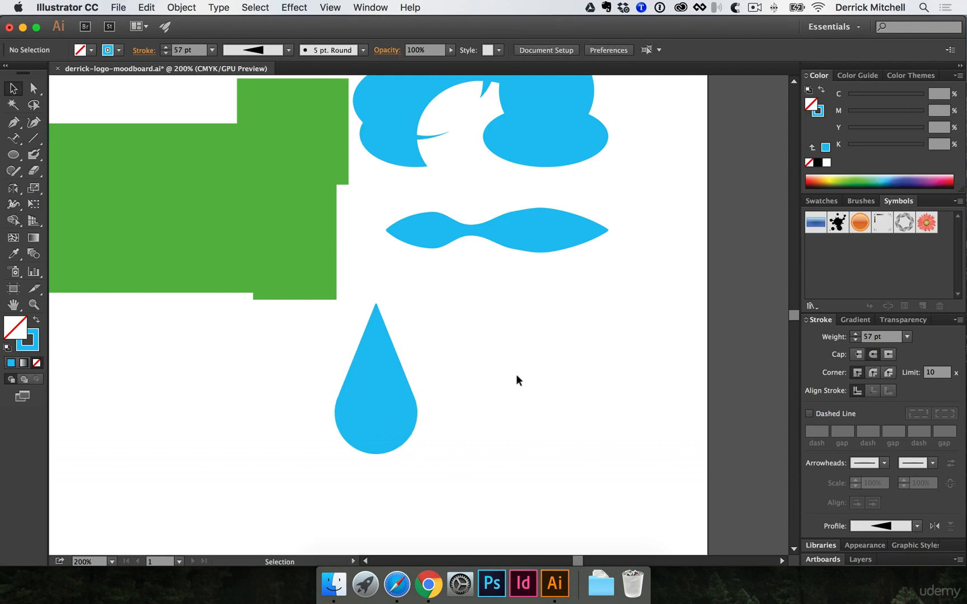
left_click_drag(475, 308, 582, 362)
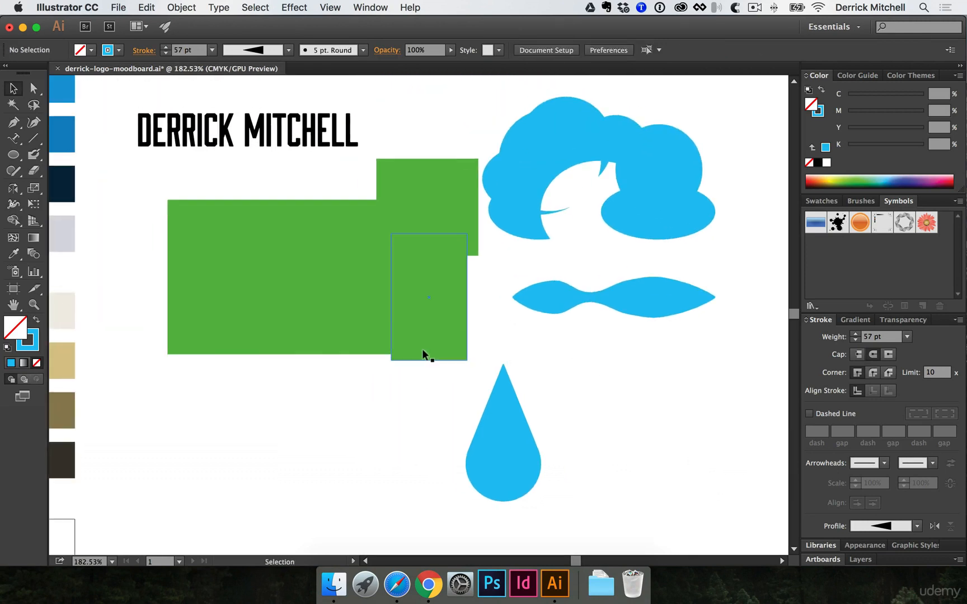
- Draw a blue-filled square below the green rectangles
left_click_drag(227, 388, 283, 399)
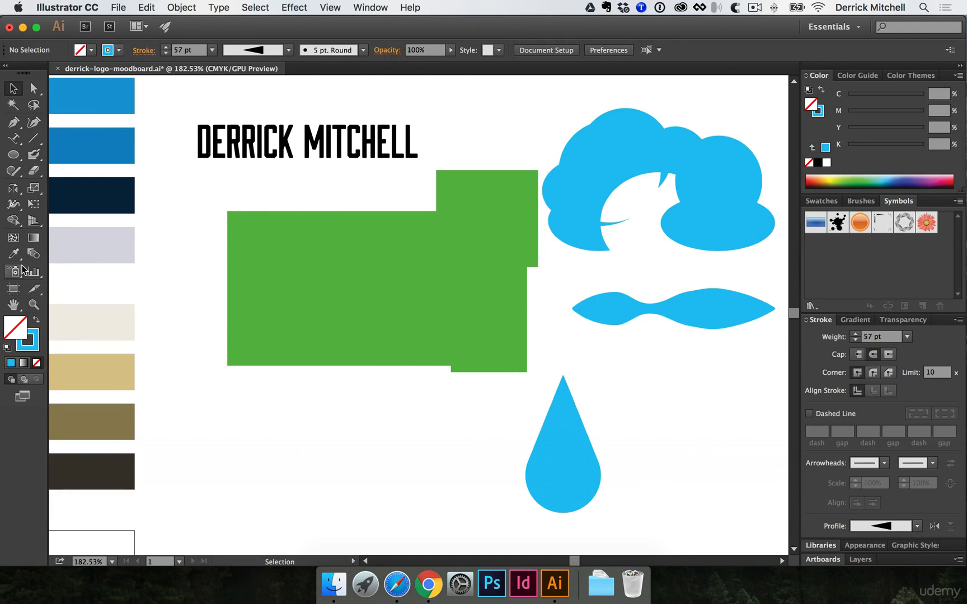
left_click(34, 254)
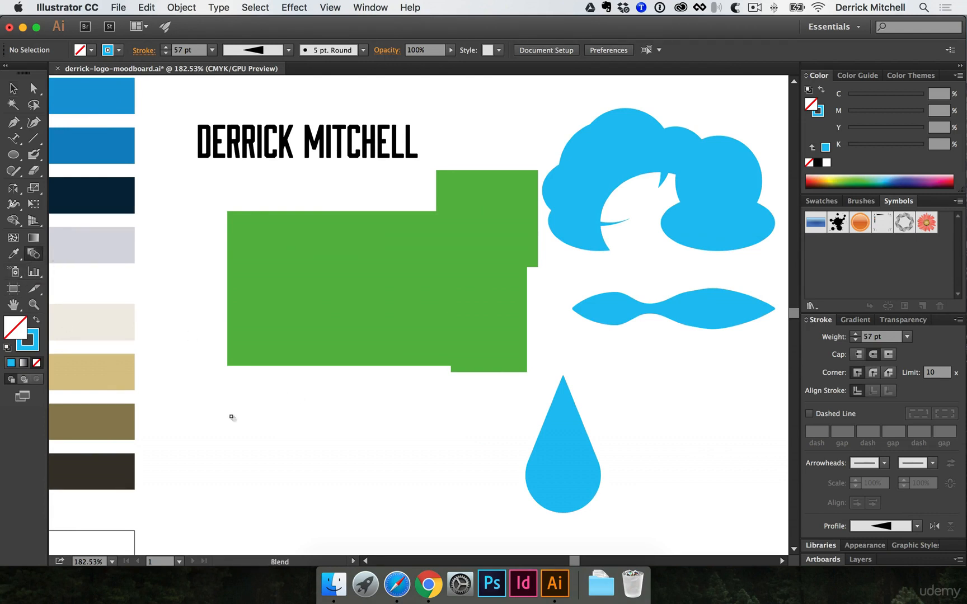
left_click_drag(231, 416, 218, 350)
key("m")
left_click_drag(151, 360, 256, 464)
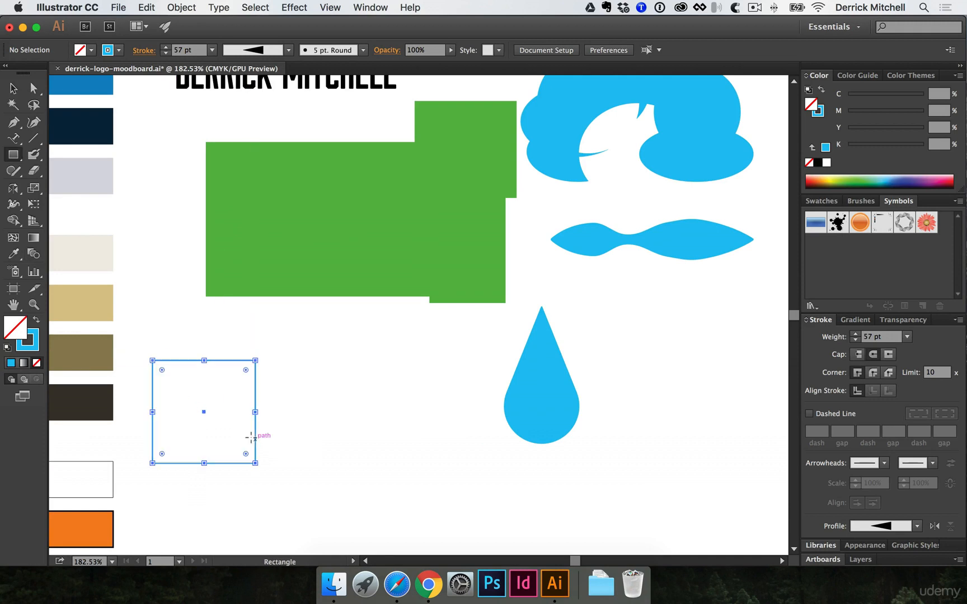
key("shift+x")
key("space")
left_click_drag(310, 381, 271, 324)
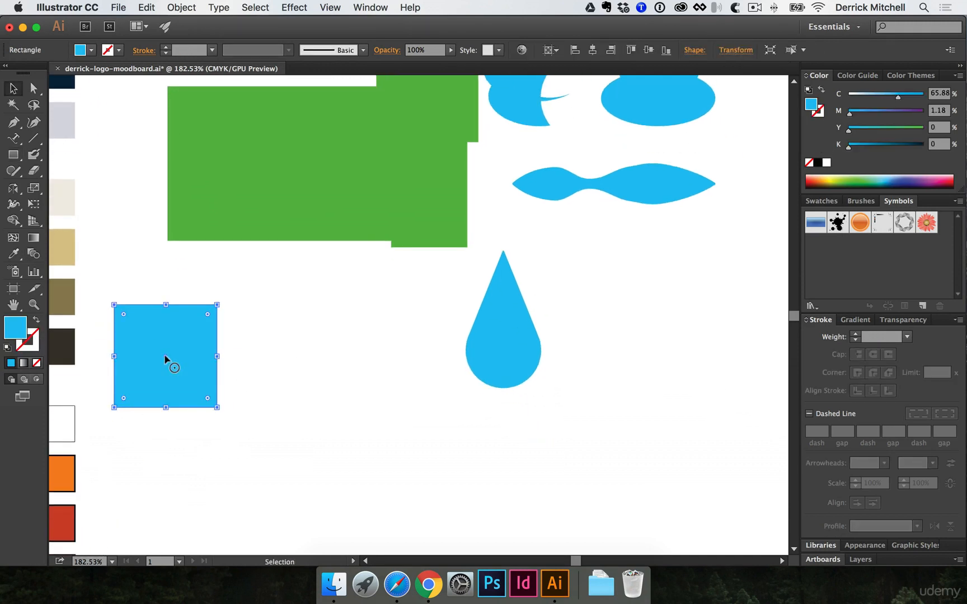
key("v")
left_click_drag(168, 363, 392, 356)
key("Delete")
- Add a circle to the right of the square and colour it green
key("l")
key("v")
left_click(842, 178)
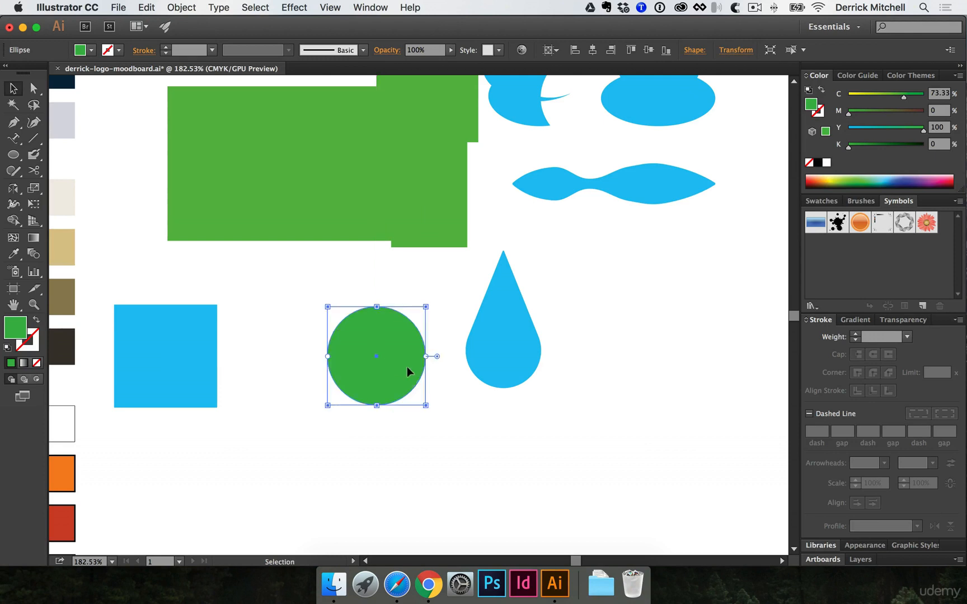
- Blend the blue square into the green circle with the Blend tool
left_click(34, 253)
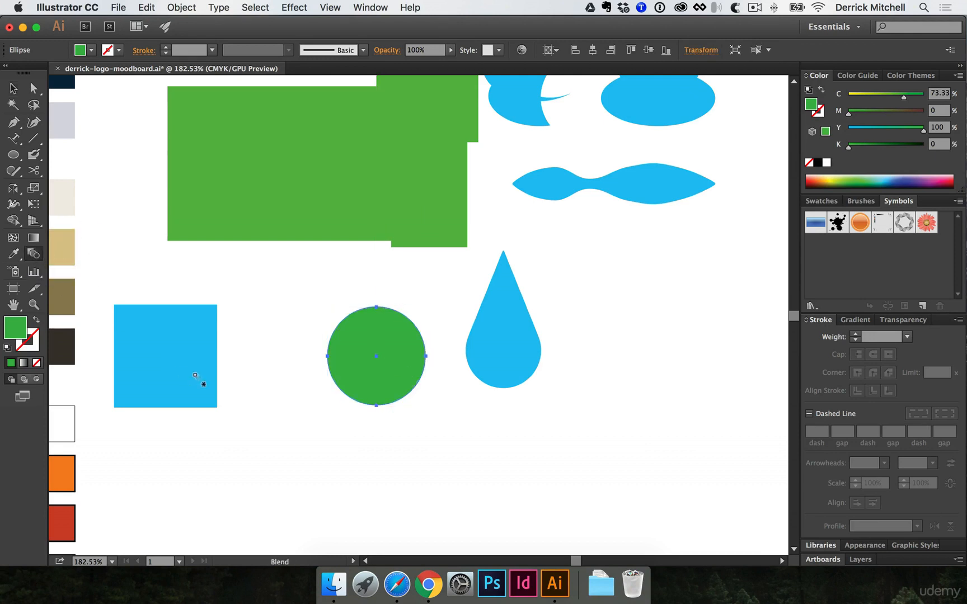
left_click(166, 352, "super")
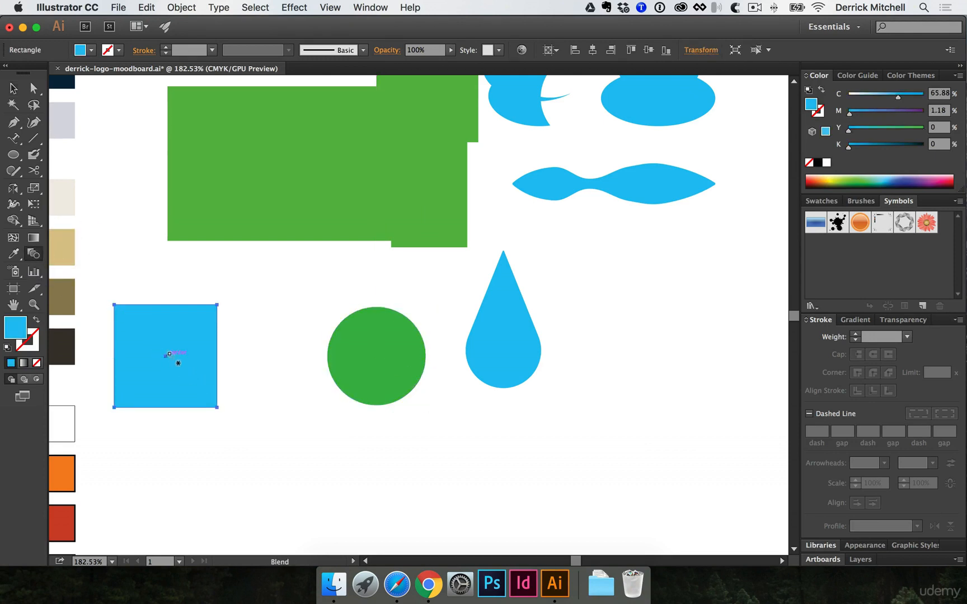
left_click(373, 354, "shift+super")
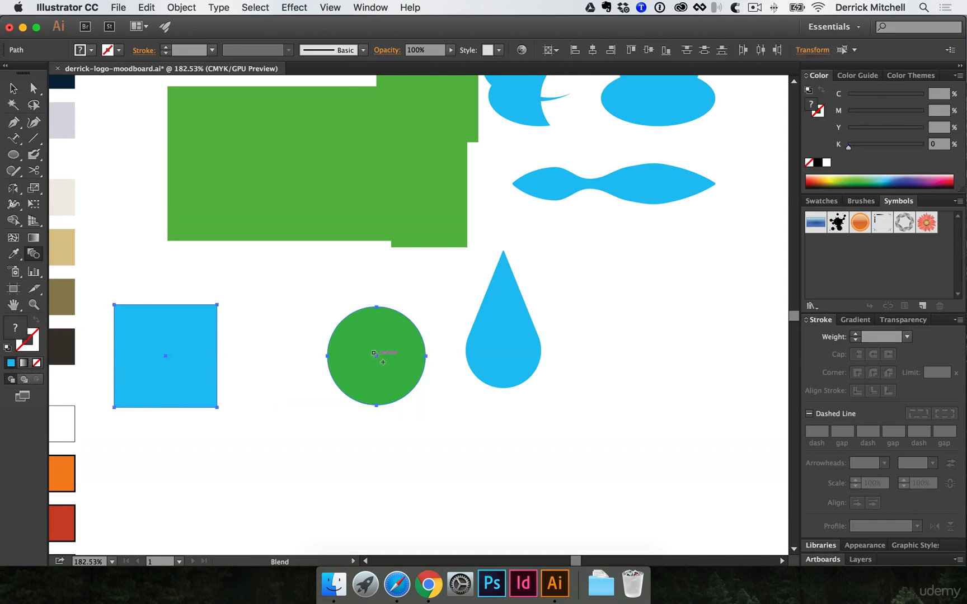
left_click(374, 353)
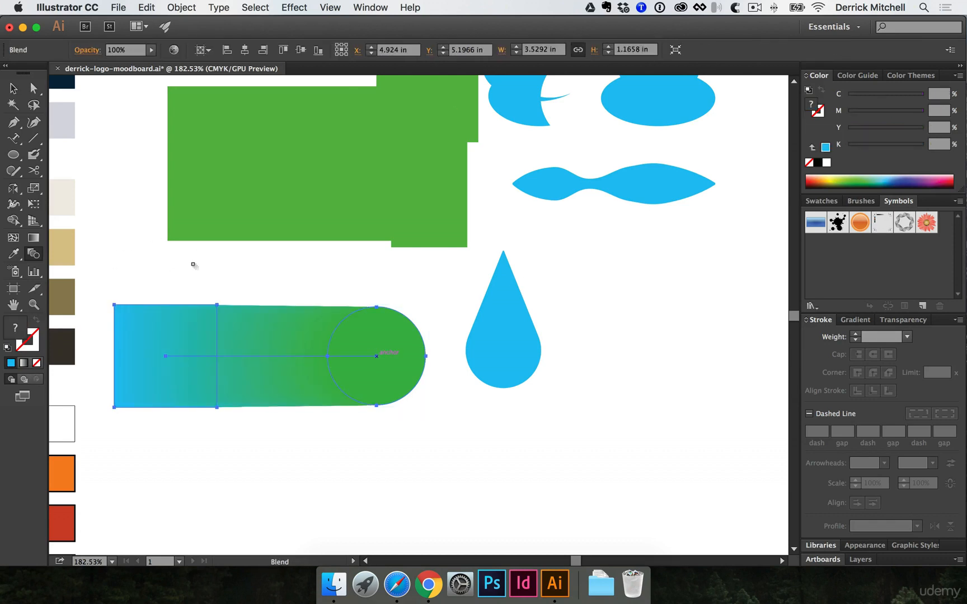
- Set Blend Options spacing to Specified Steps with 5 steps, previewed and applied
key("Return")
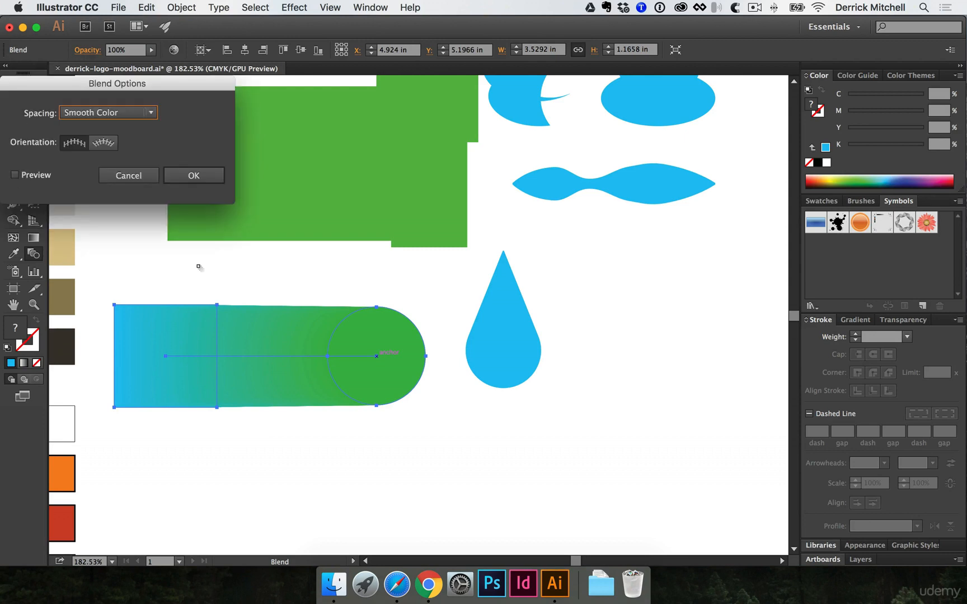
left_click(99, 113)
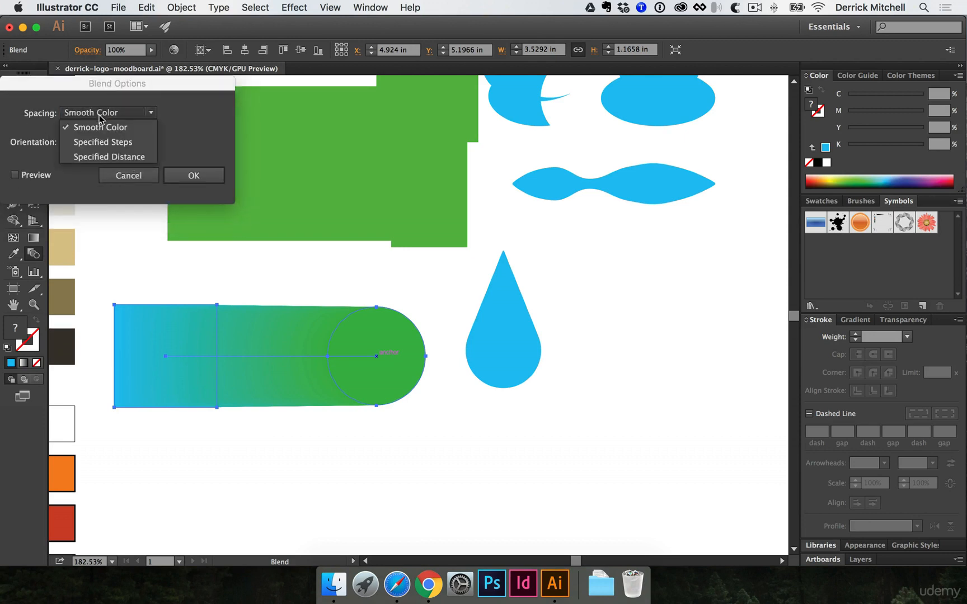
left_click(99, 142)
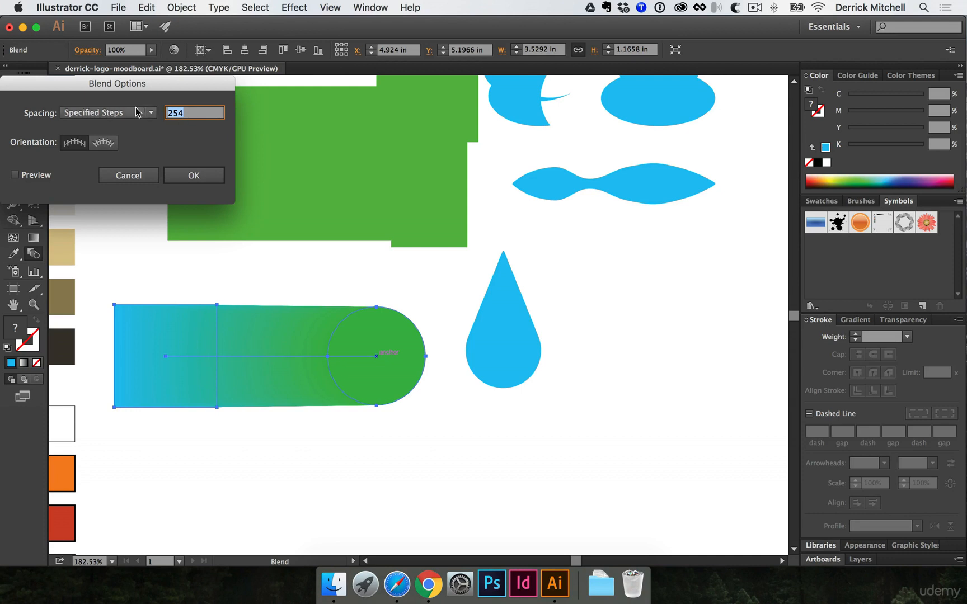
type("5")
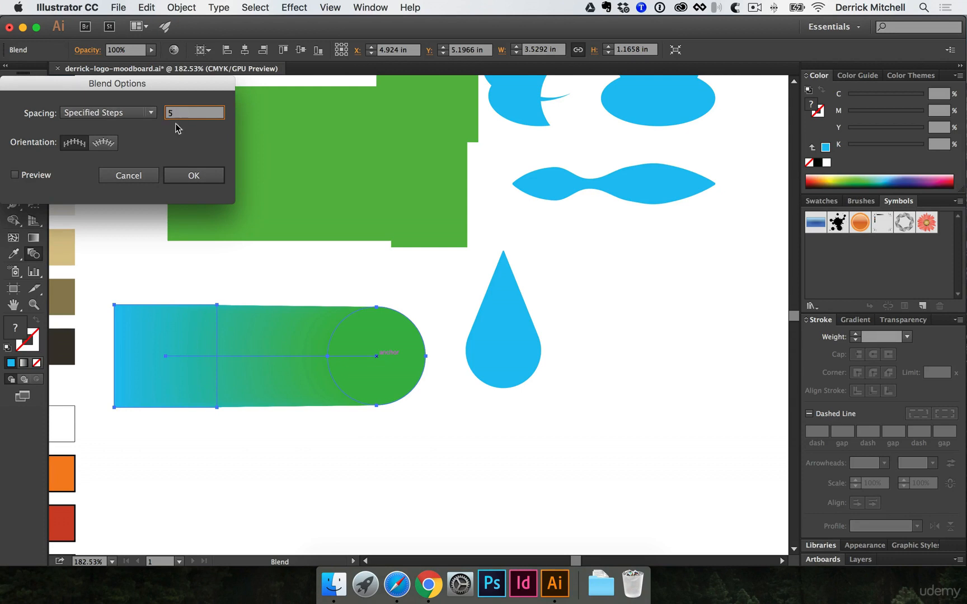
left_click(33, 175)
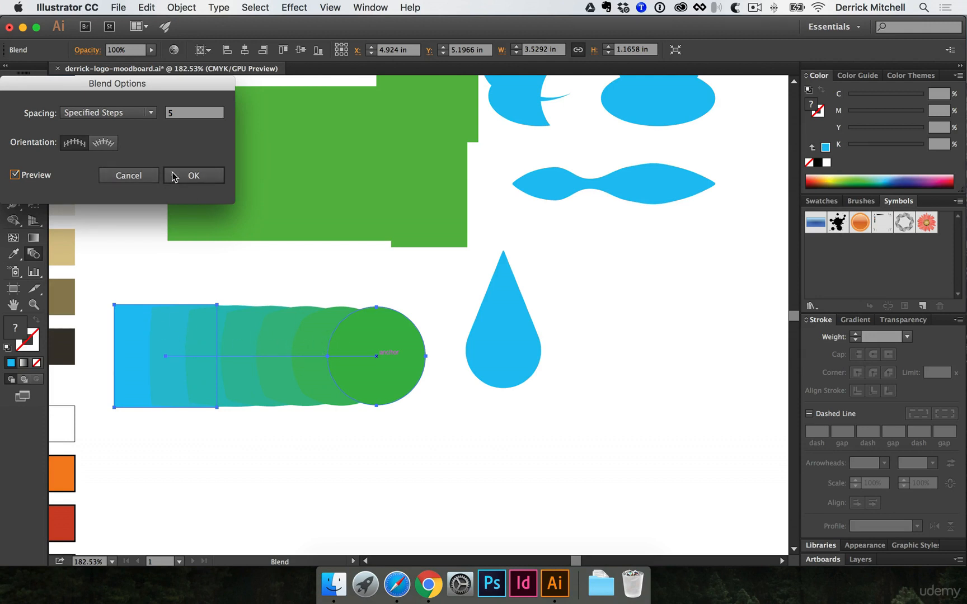
left_click(190, 176)
left_click(282, 245)
left_click(285, 241, "alt+super")
left_click_drag(346, 234, 242, 259)
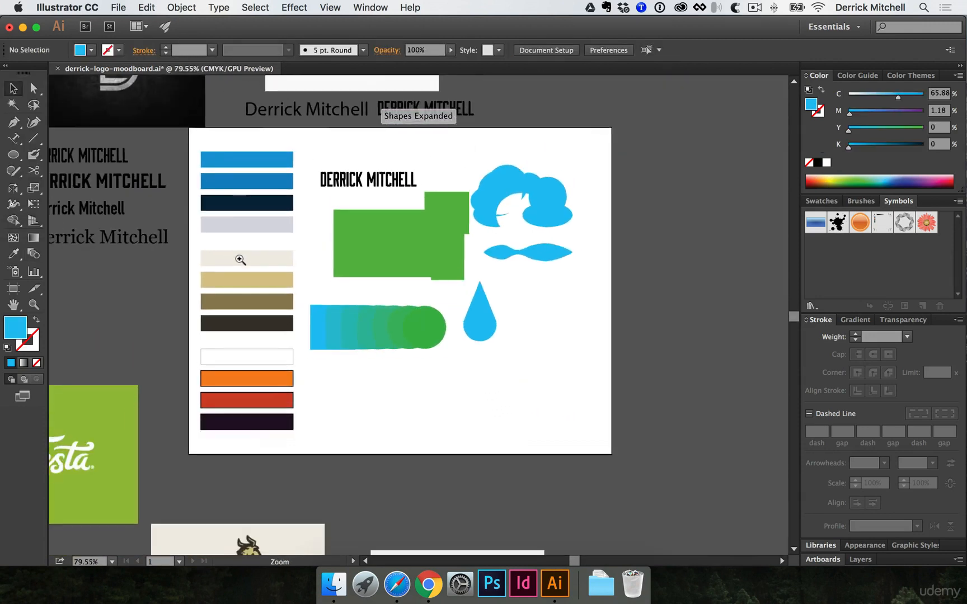
left_click(412, 285, "super")
left_click_drag(485, 300, 387, 336)
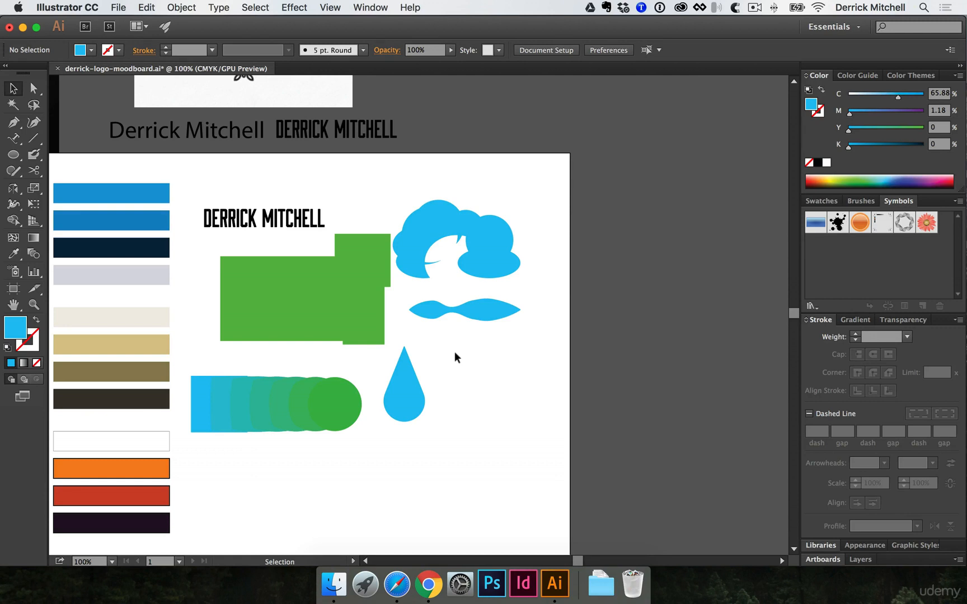
key("super")
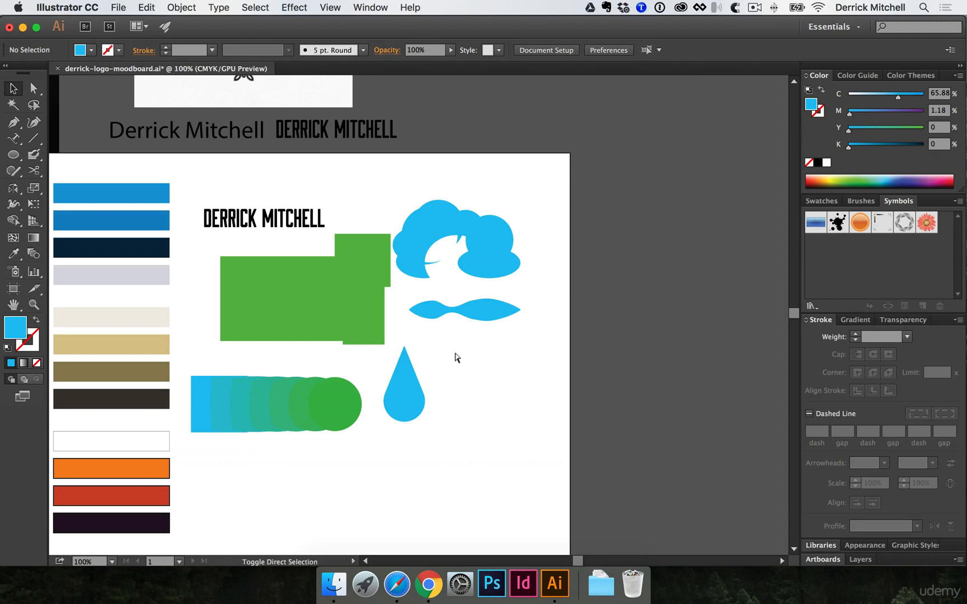